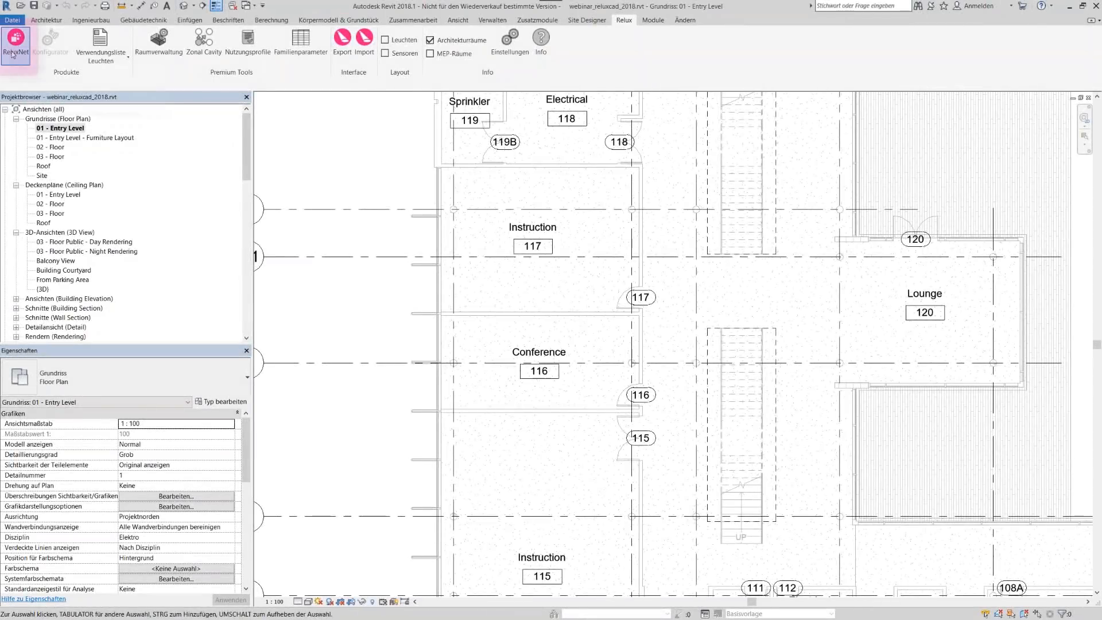
left_click(14, 46)
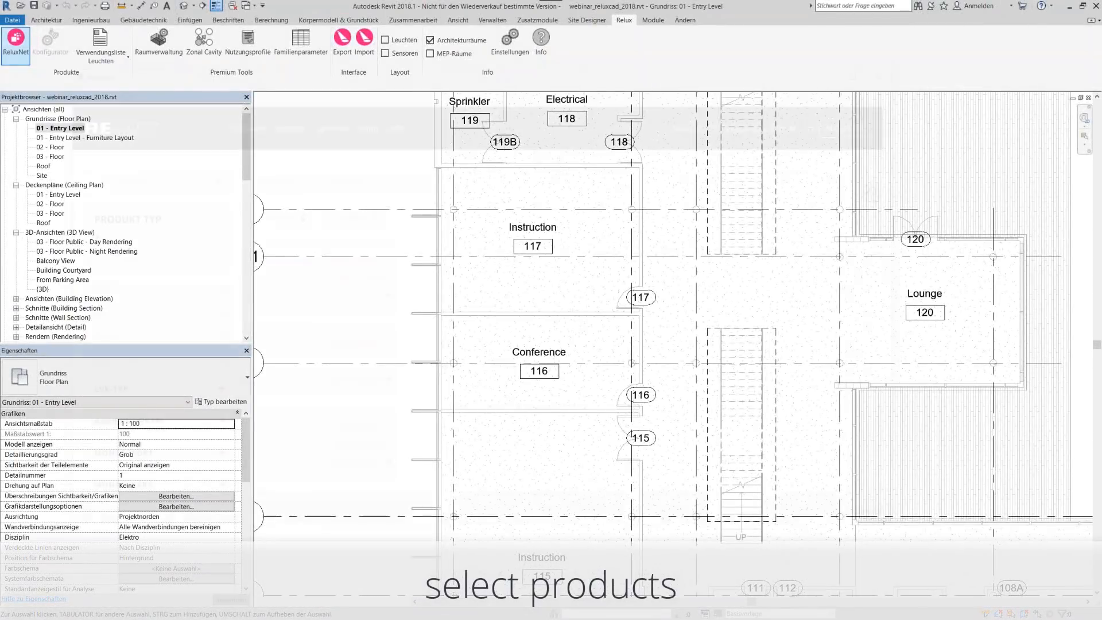
scroll(364, 232, "down", 2)
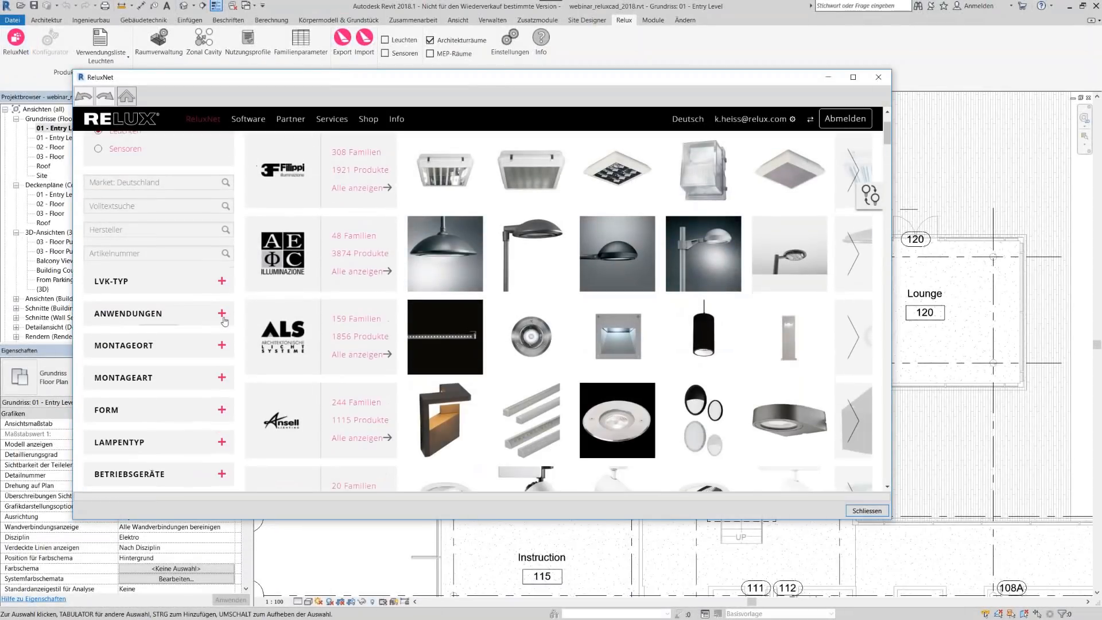
left_click(221, 315)
left_click(149, 339)
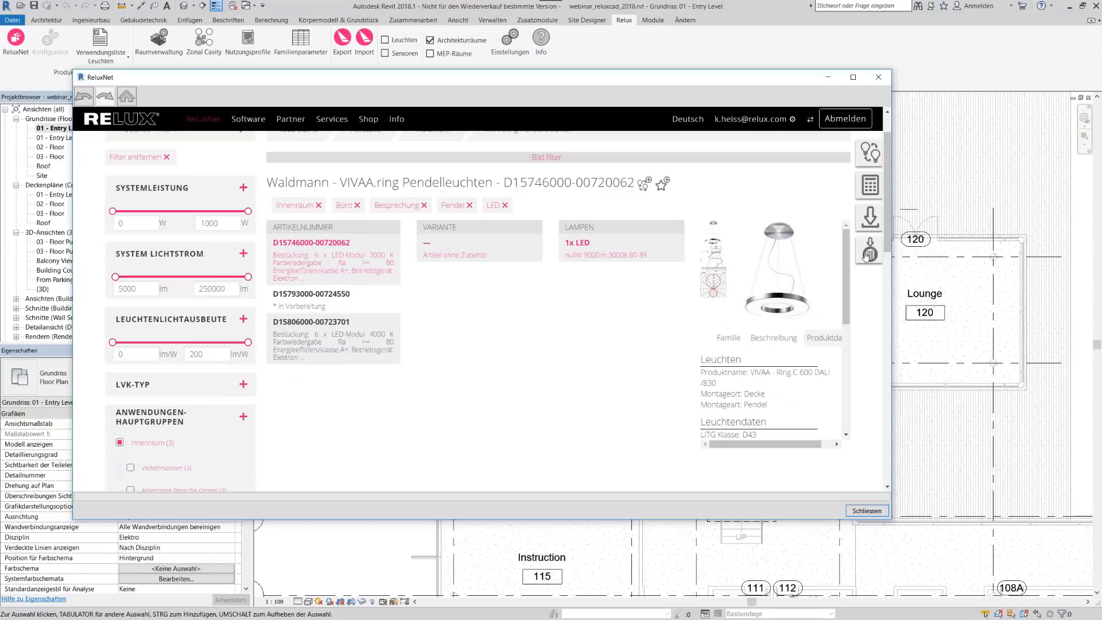
left_click(870, 253)
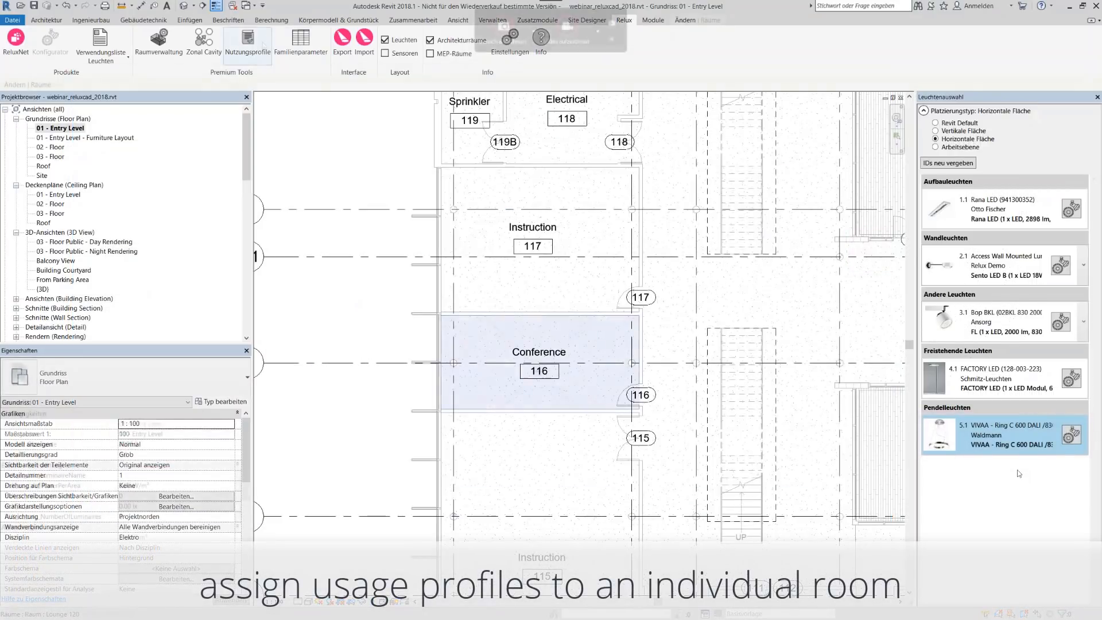
Assign the EN 12464-1 usage profile 5.26.5 Konferenz- und Besprechungsräume to room Conference 116
left_click(551, 338)
left_click(247, 41)
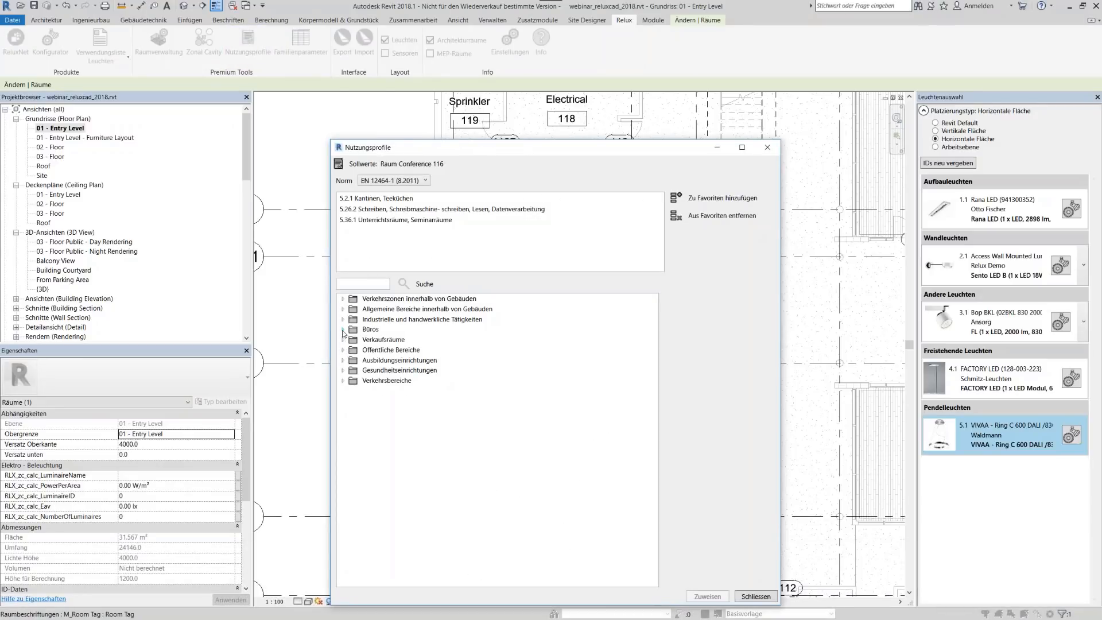
left_click(343, 330)
left_click(353, 341)
left_click(462, 393)
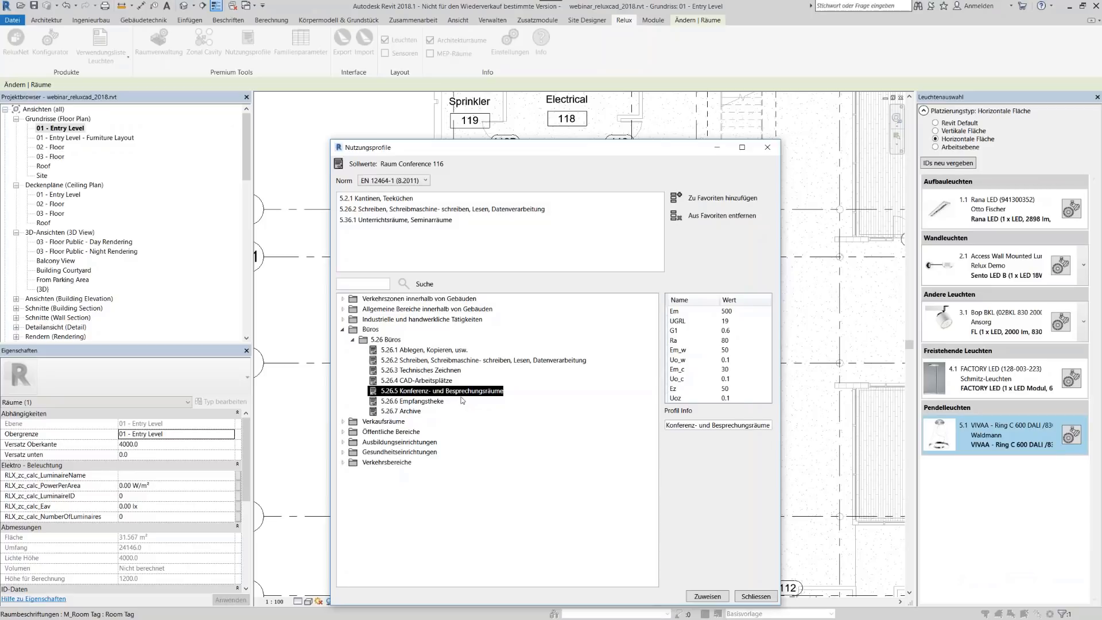
left_click(707, 597)
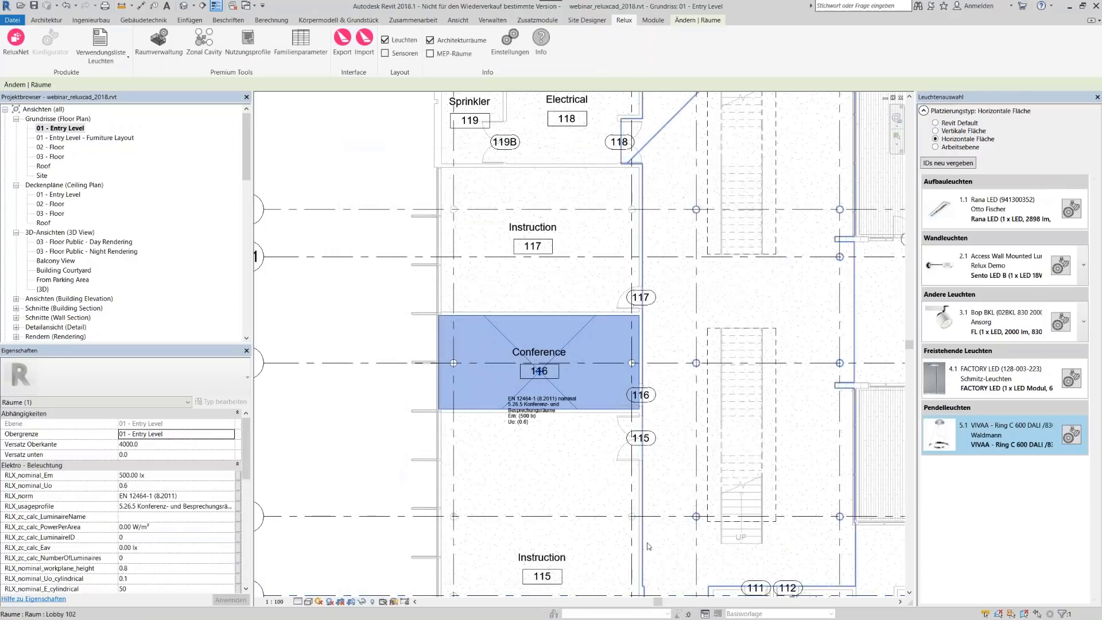
Set up a Zonal Cavity calculation for Conference 116 with the VIVAA - Ring C 600 DALI /830 luminaire and reflectances taken from Parameter
scroll(462, 441, "up", 3)
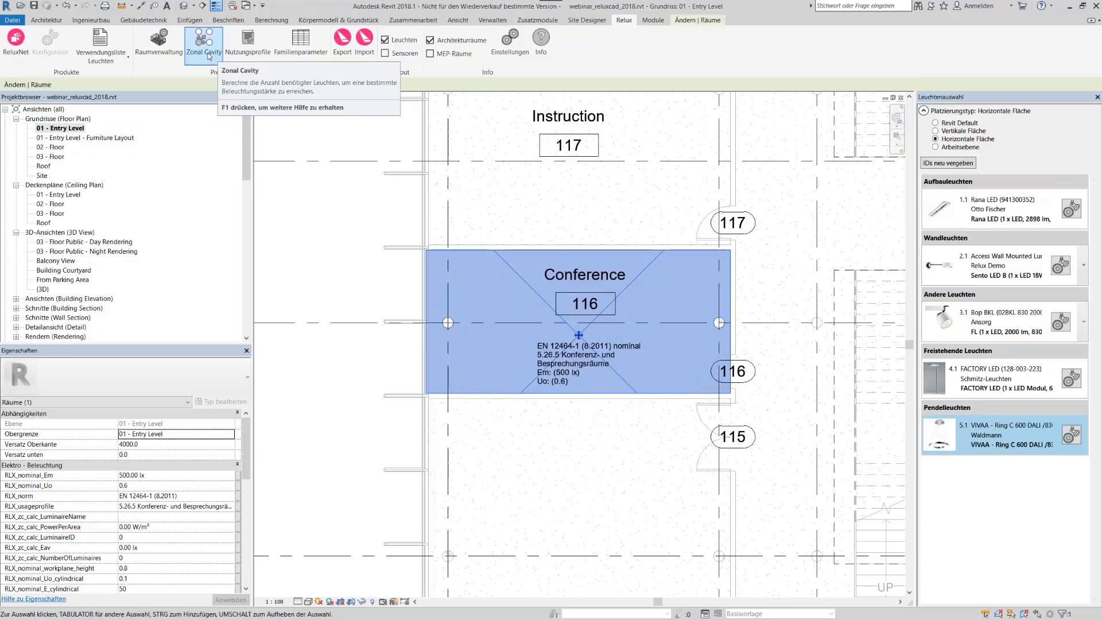
left_click(209, 56)
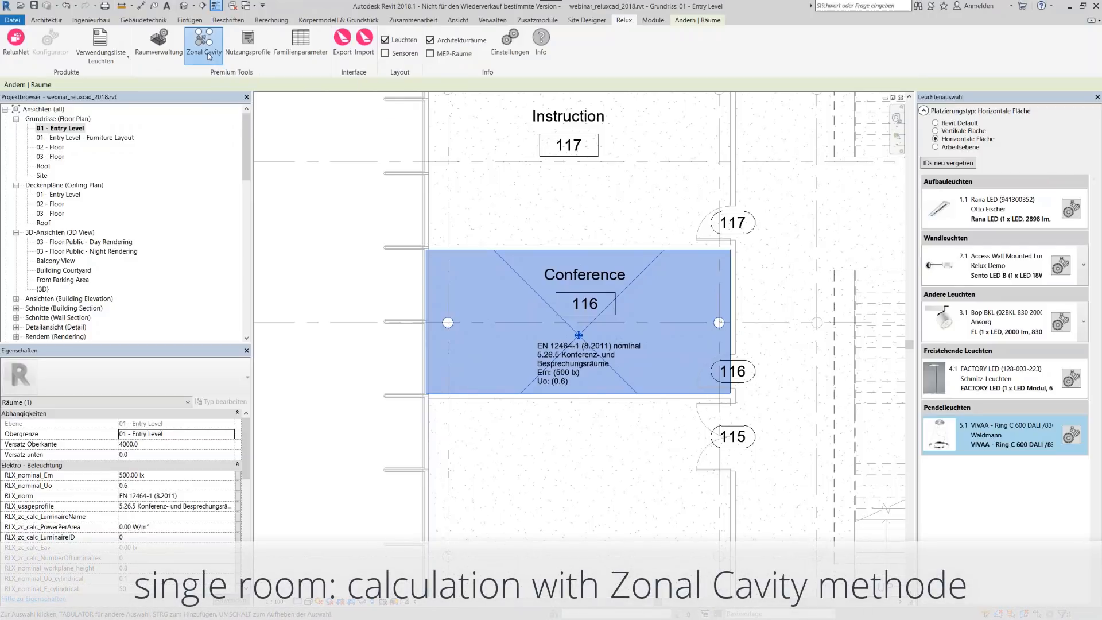
left_click(425, 168)
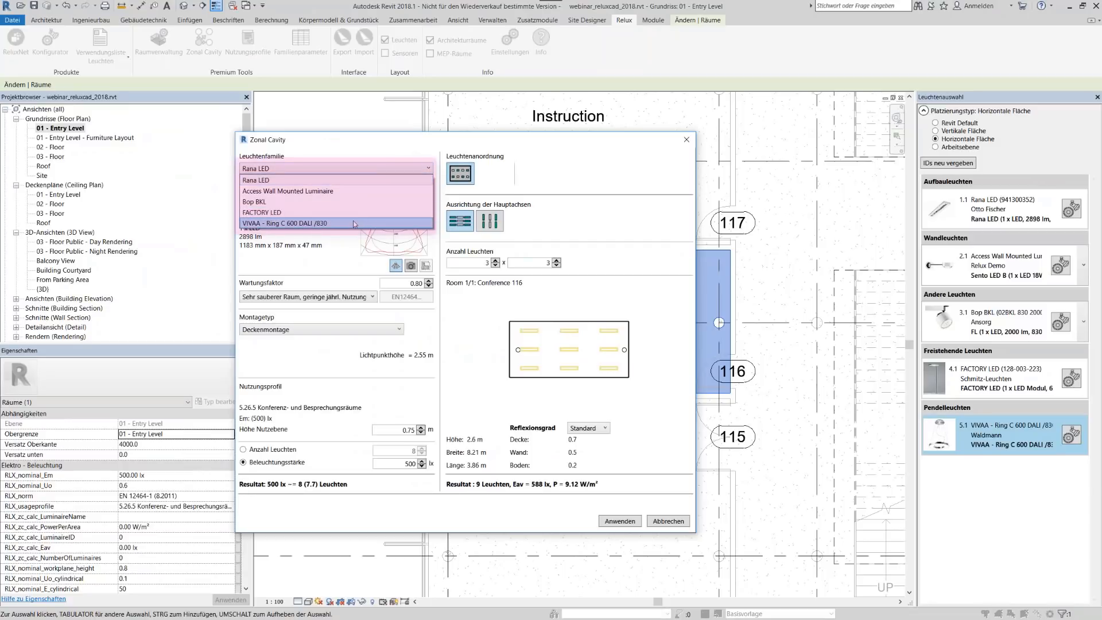
left_click(368, 221)
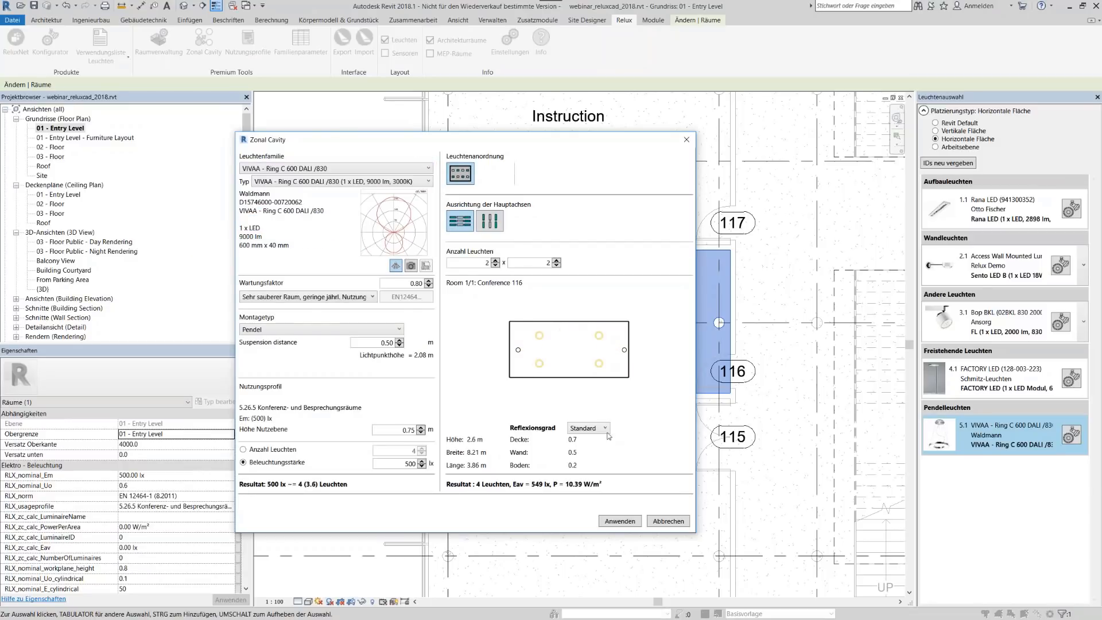
left_click(605, 431)
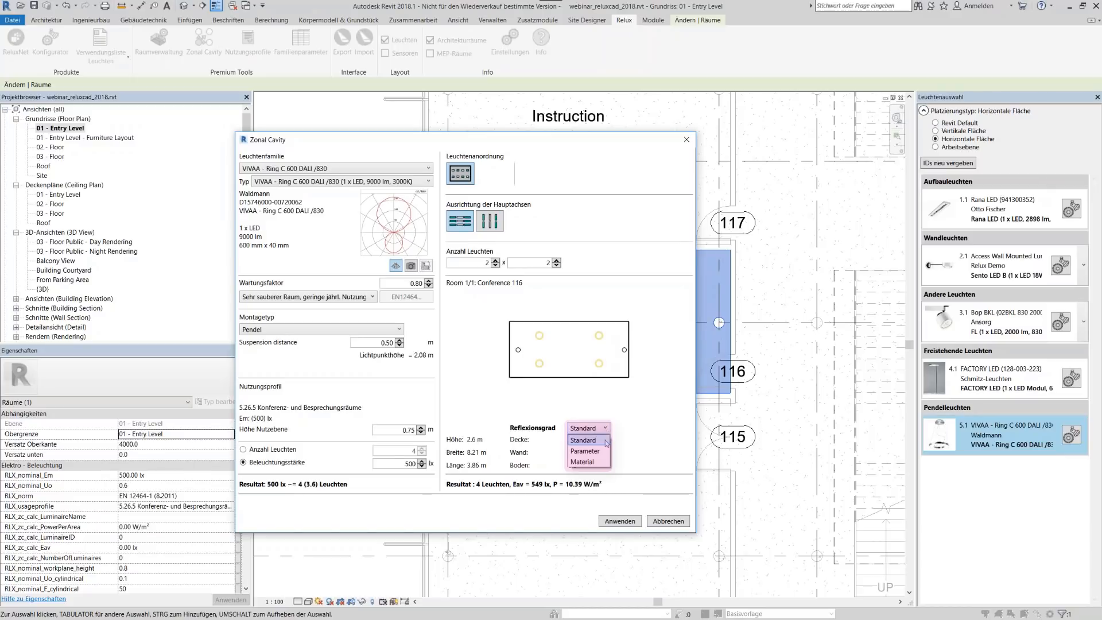
left_click(585, 451)
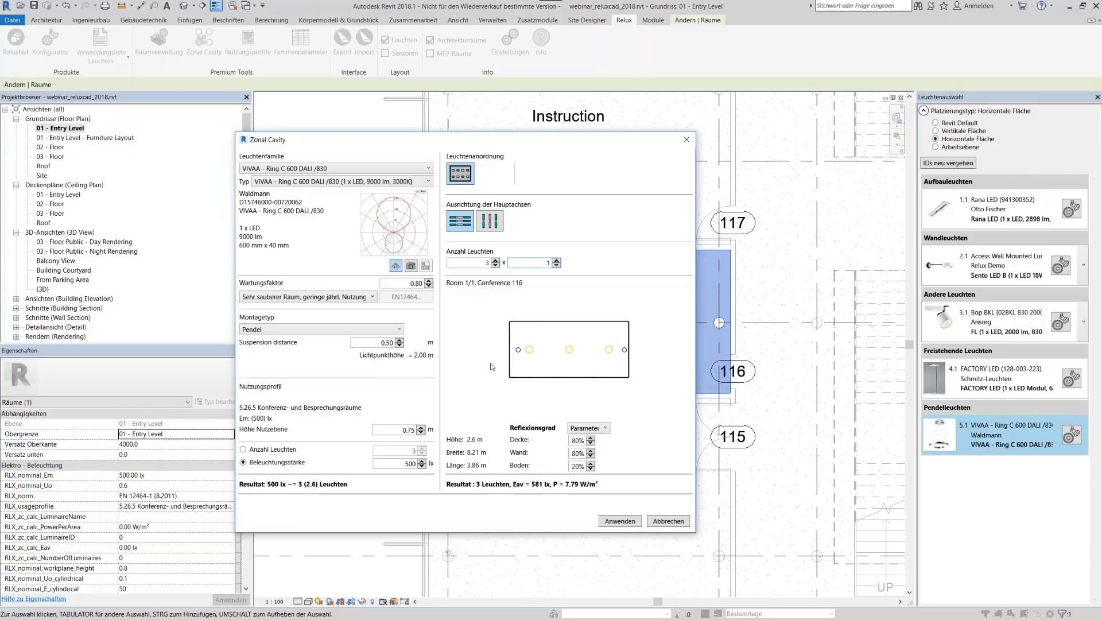
Apply the 3 x 1 pendant luminaire layout to Conference 116 and finish the Zonal Cavity calculation
left_click(603, 521)
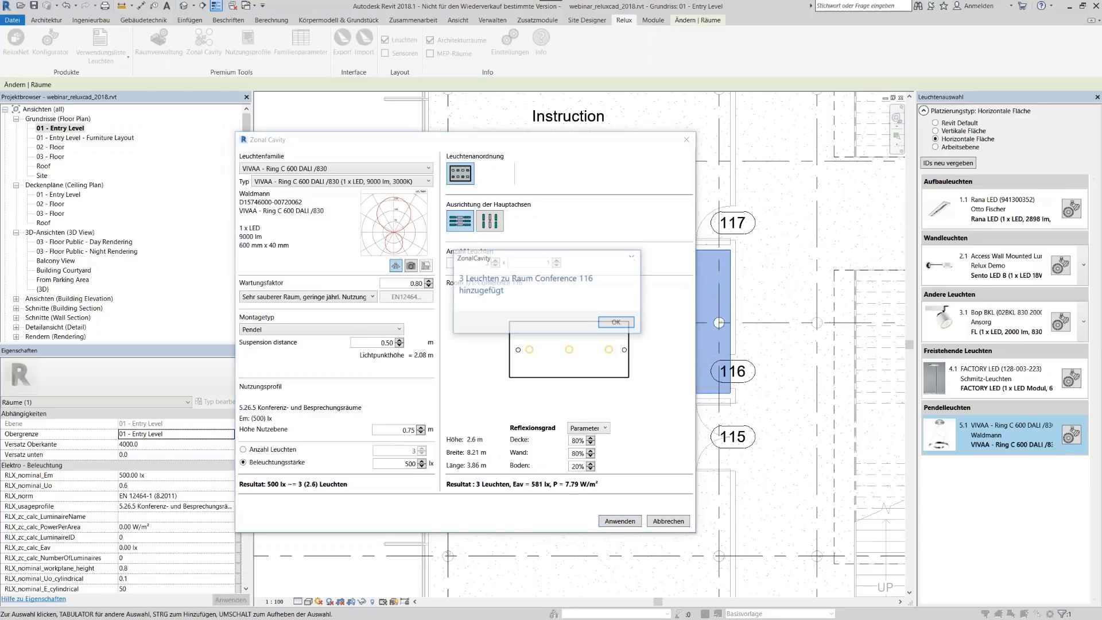
left_click(610, 324)
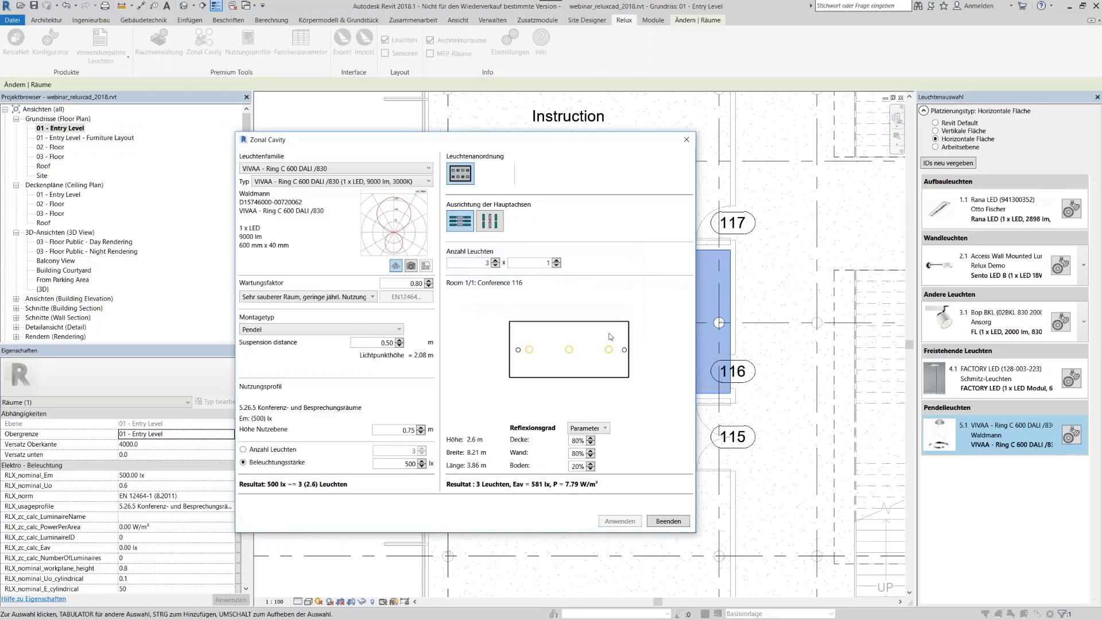
left_click(669, 520)
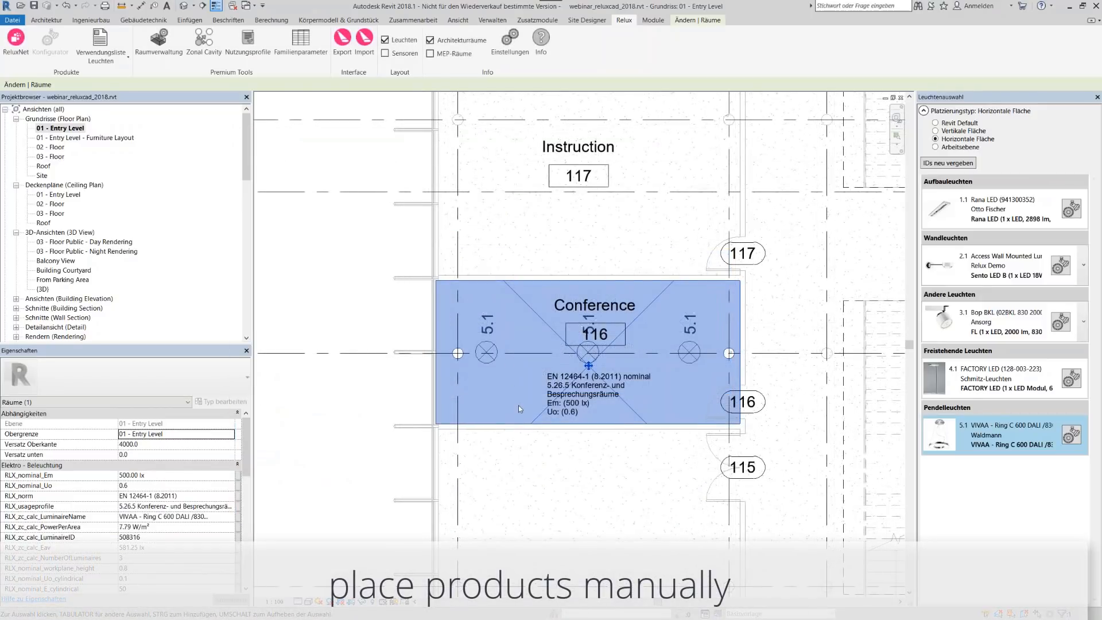
Place one free-standing FACTORY LED luminaire manually in Conference 116, near the upper wall between the first two pendants
key("Escape")
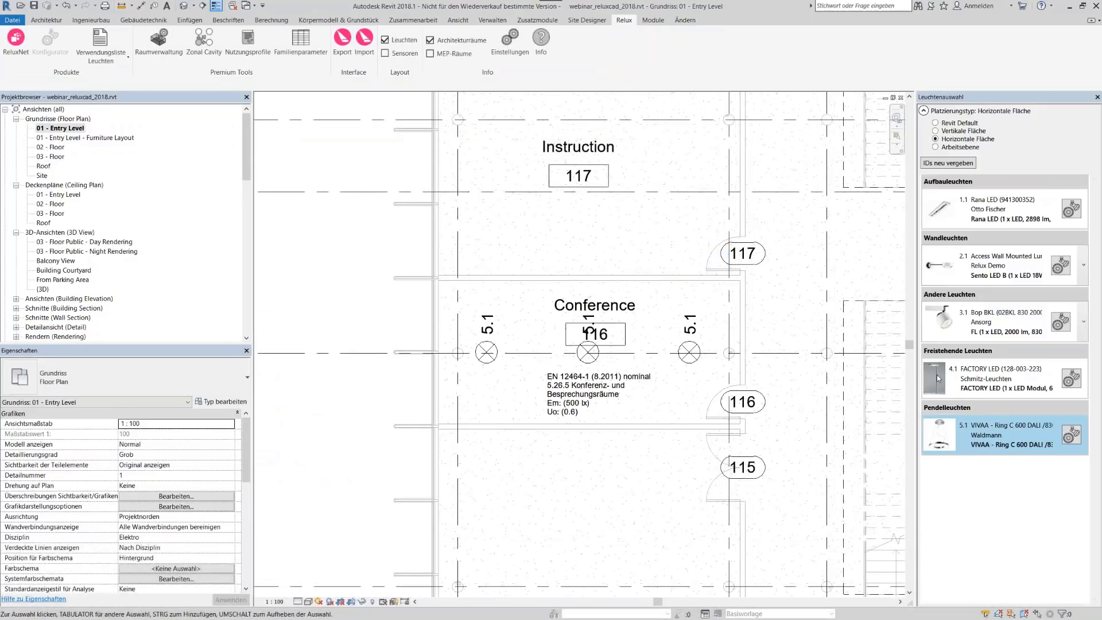
left_click(936, 374)
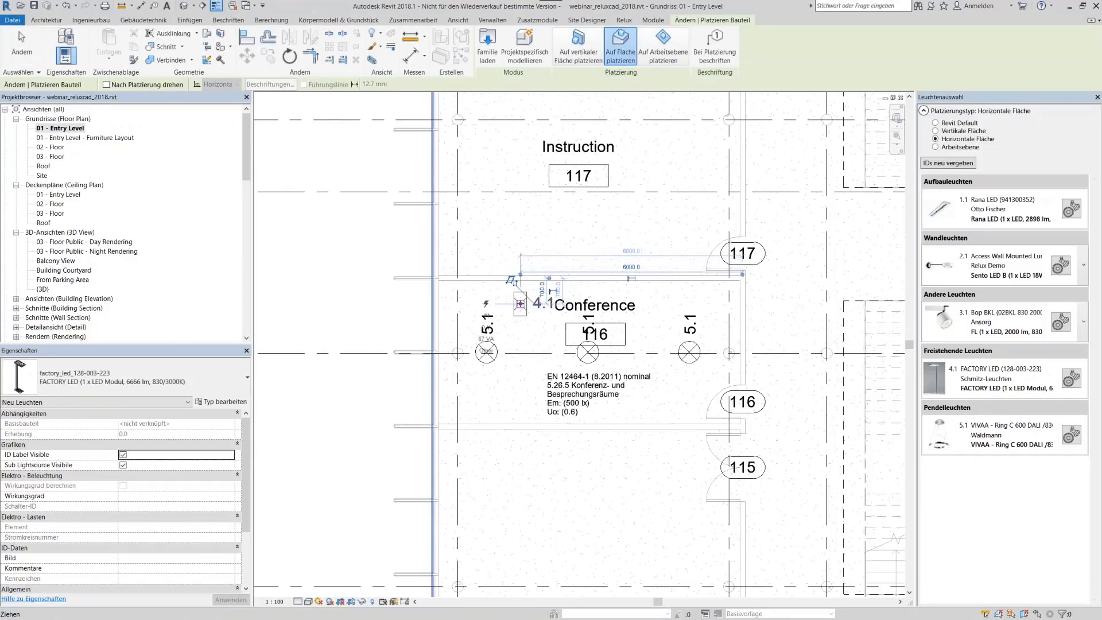
left_click(519, 308)
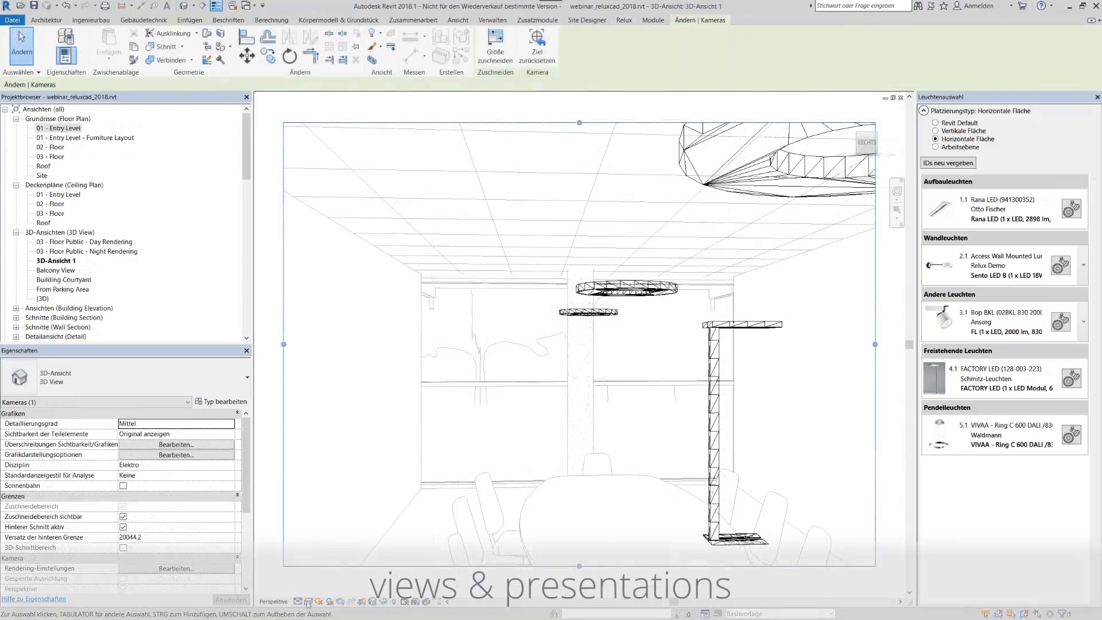
Set the graphic display style of 3D-Ansicht 1 to Realistisch with edges hidden
left_click(309, 602)
left_click(348, 520)
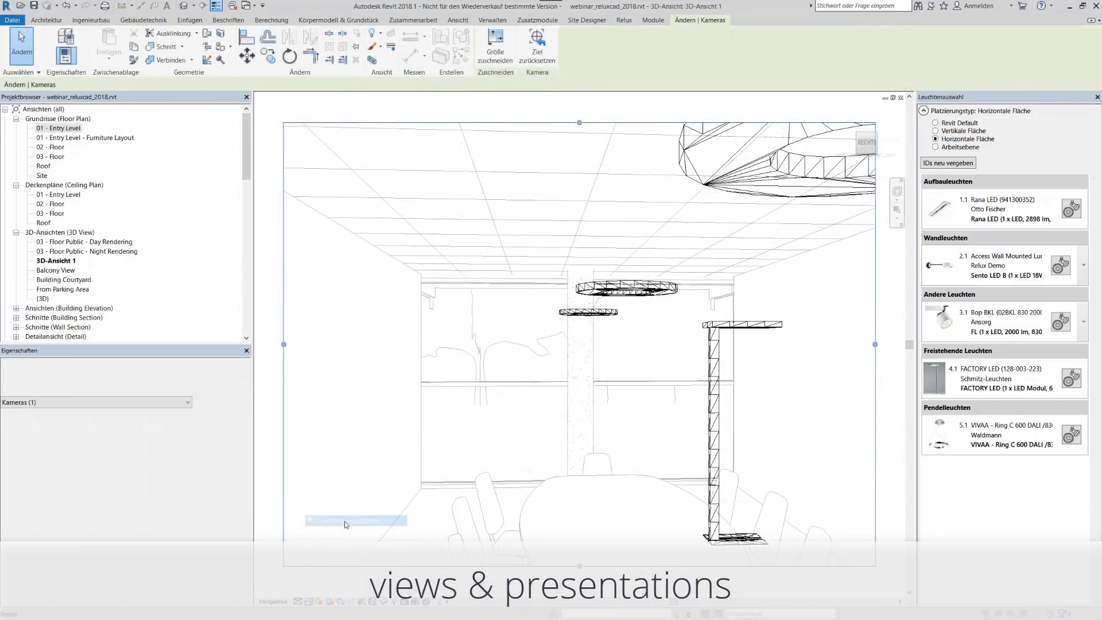
left_click(496, 310)
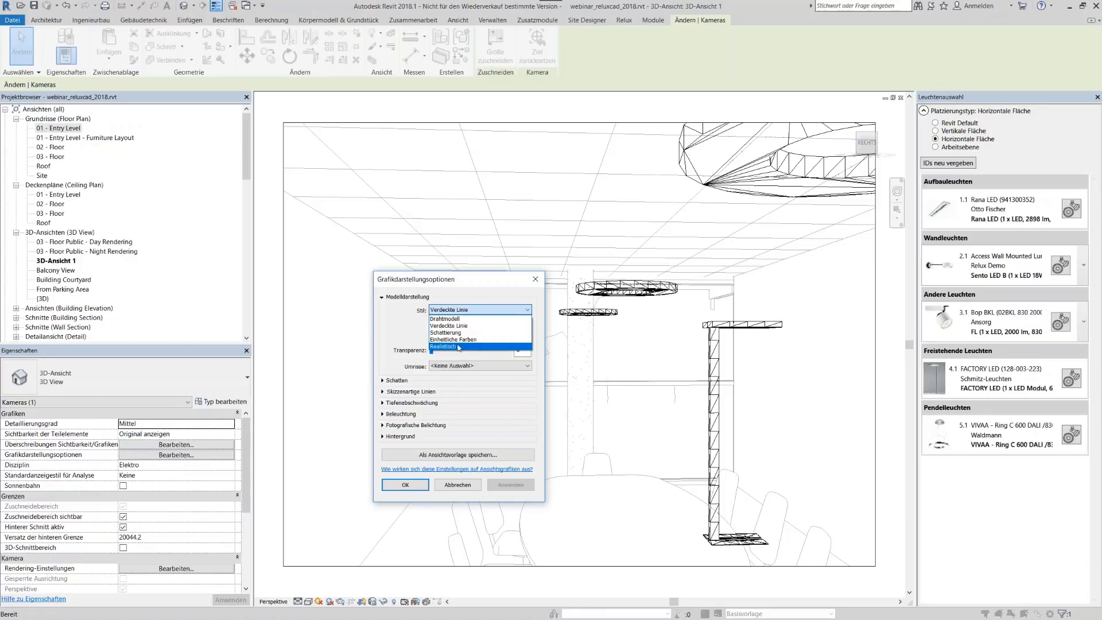
left_click(454, 349)
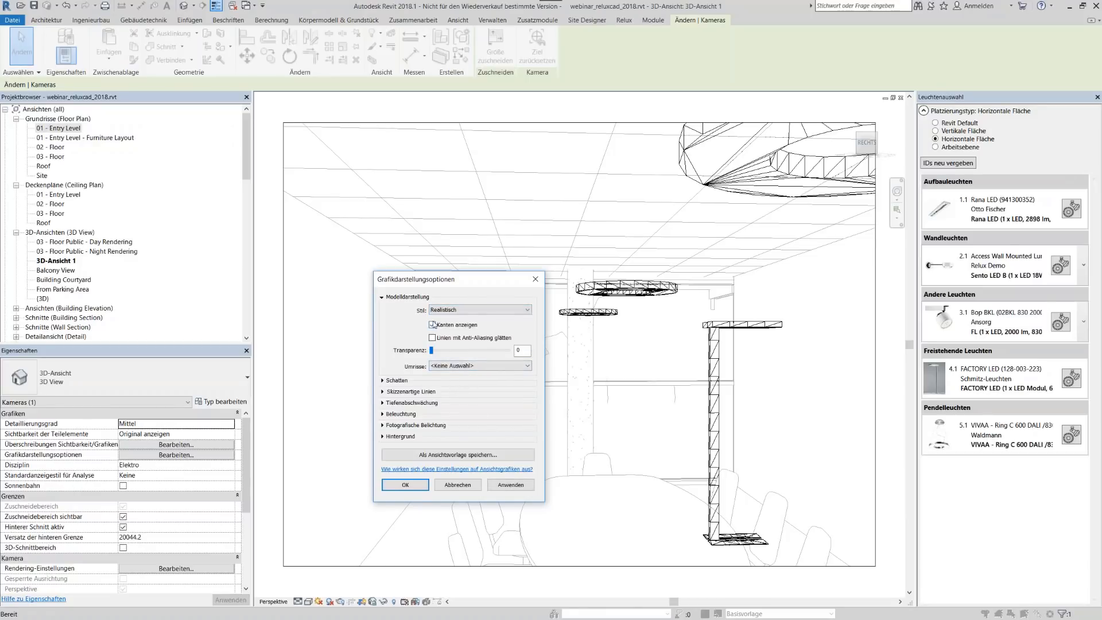
left_click(433, 325)
left_click(502, 486)
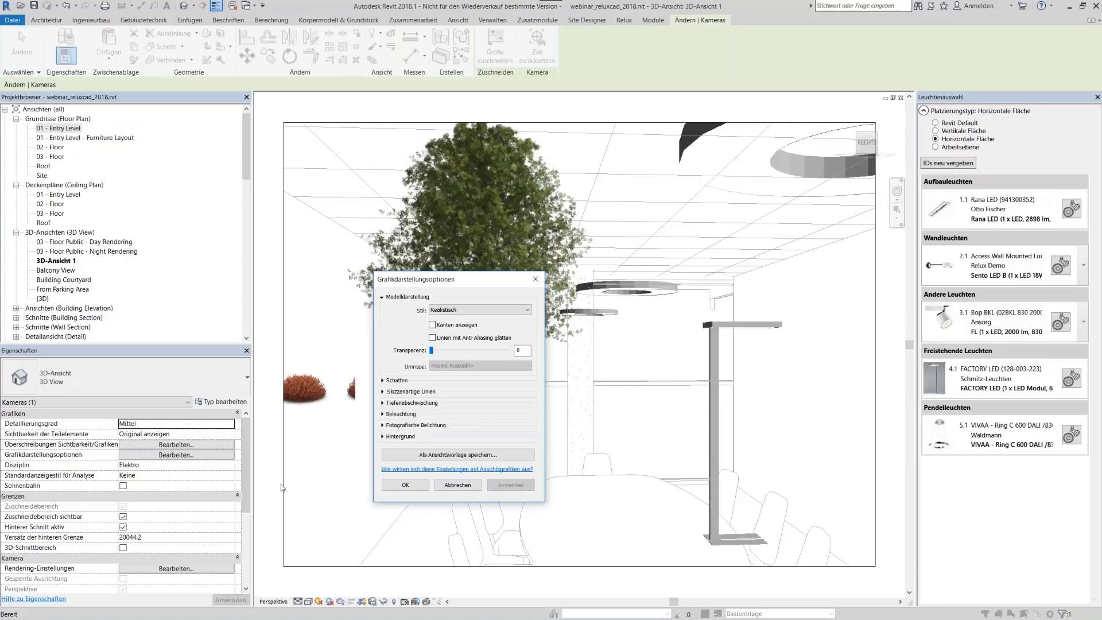
left_click(406, 485)
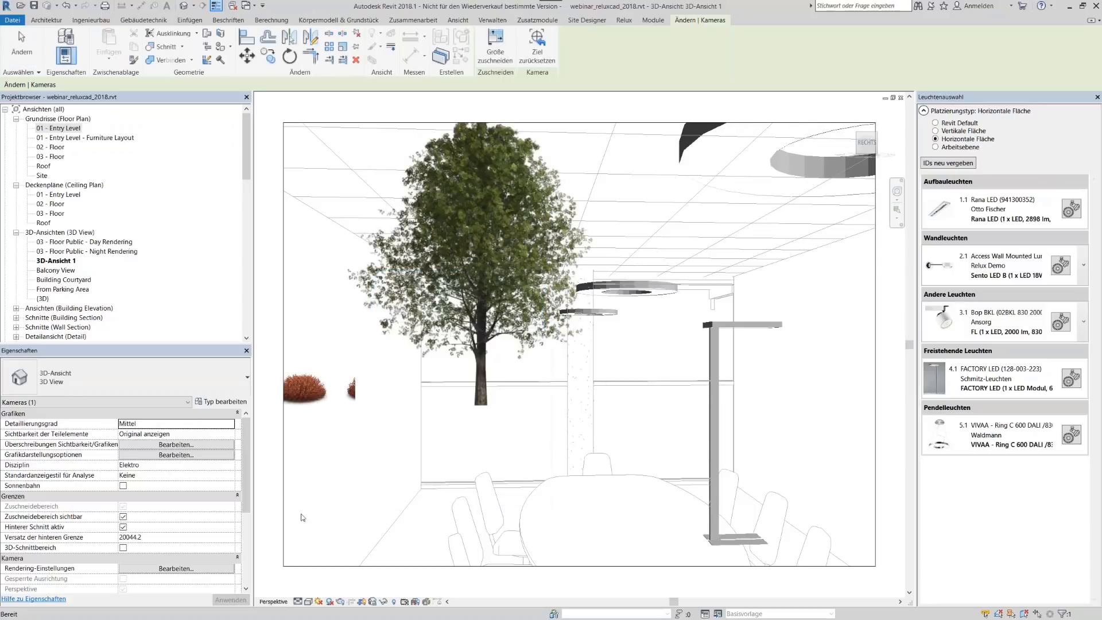
Change the discipline of 3D-Ansicht 1 to Architektonisch and apply it
left_click(220, 466)
left_click(230, 465)
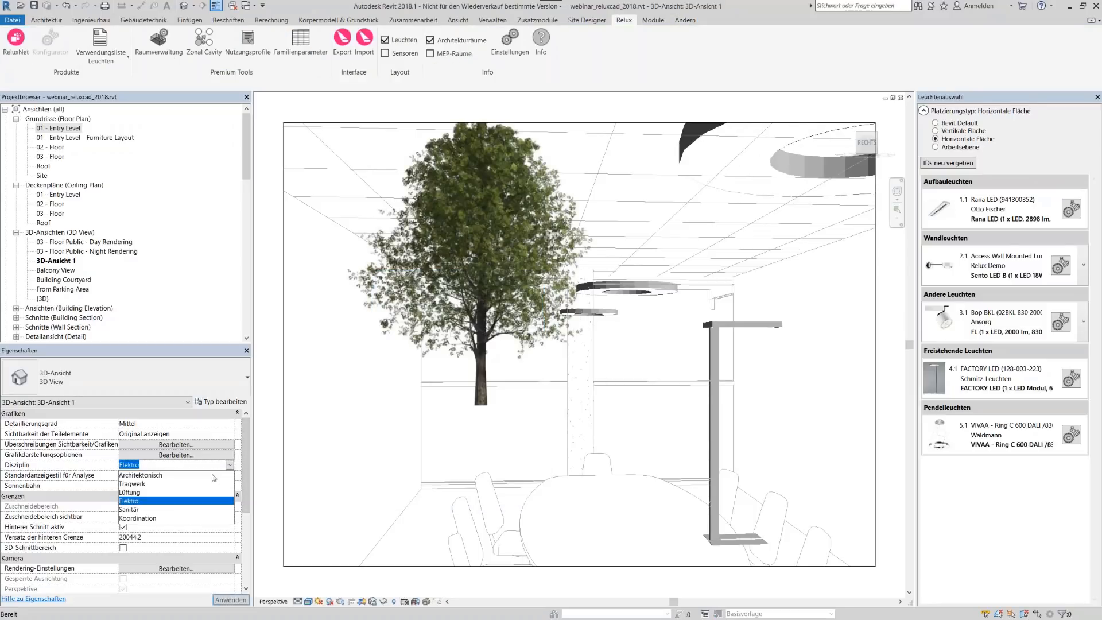
left_click(156, 476)
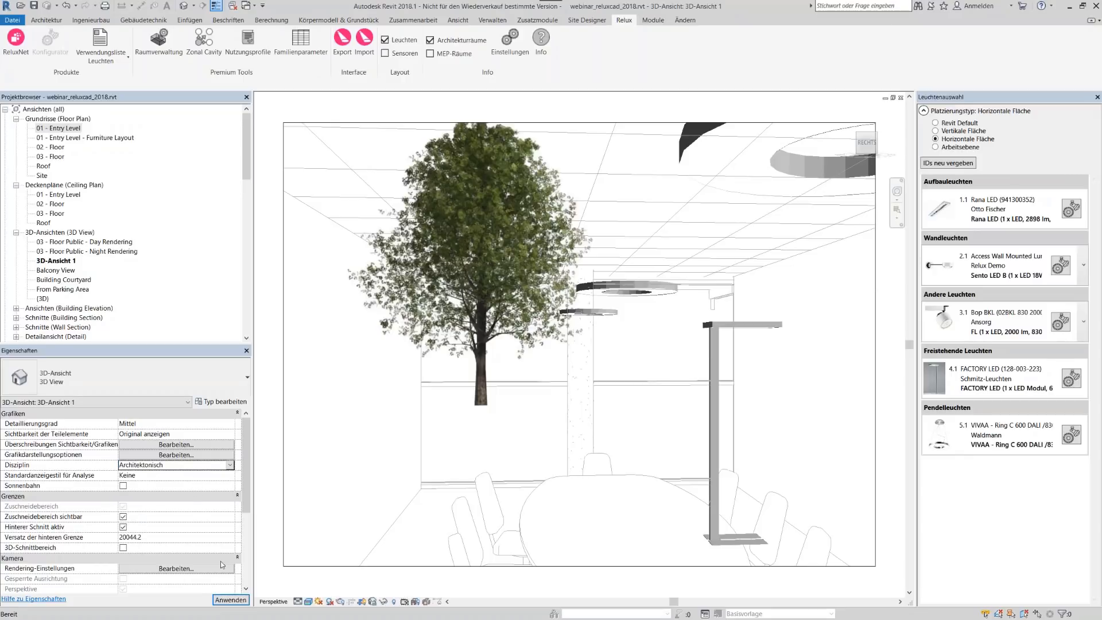
left_click(231, 599)
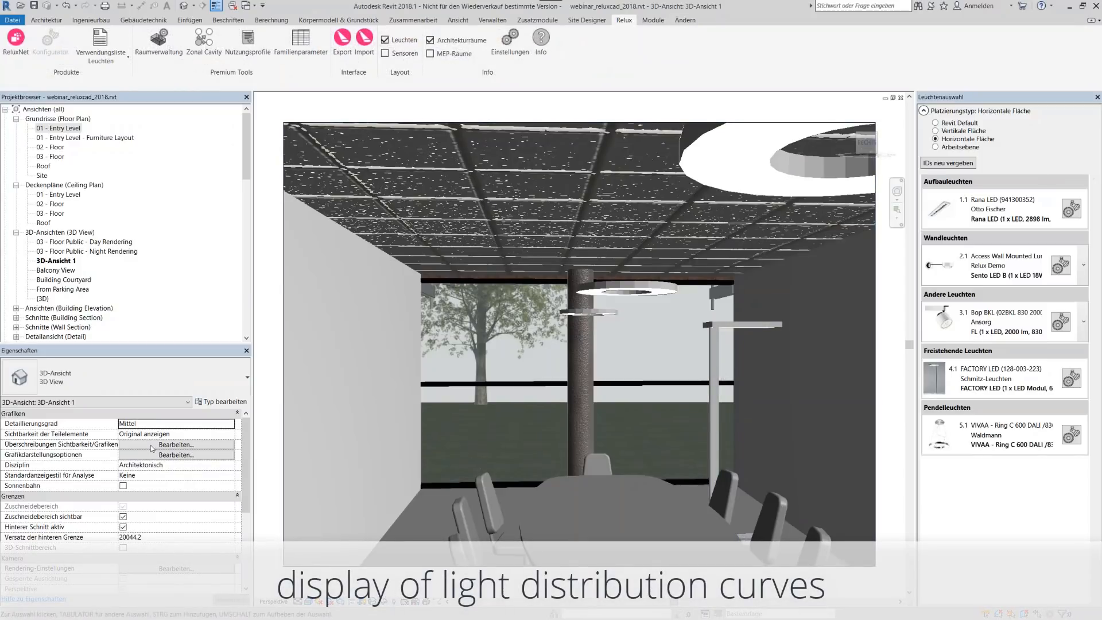
Turn on the Lichtquelle subcategory of Leuchten in the visibility overrides of 3D-Ansicht 1 to display the light distribution curves
left_click(211, 445)
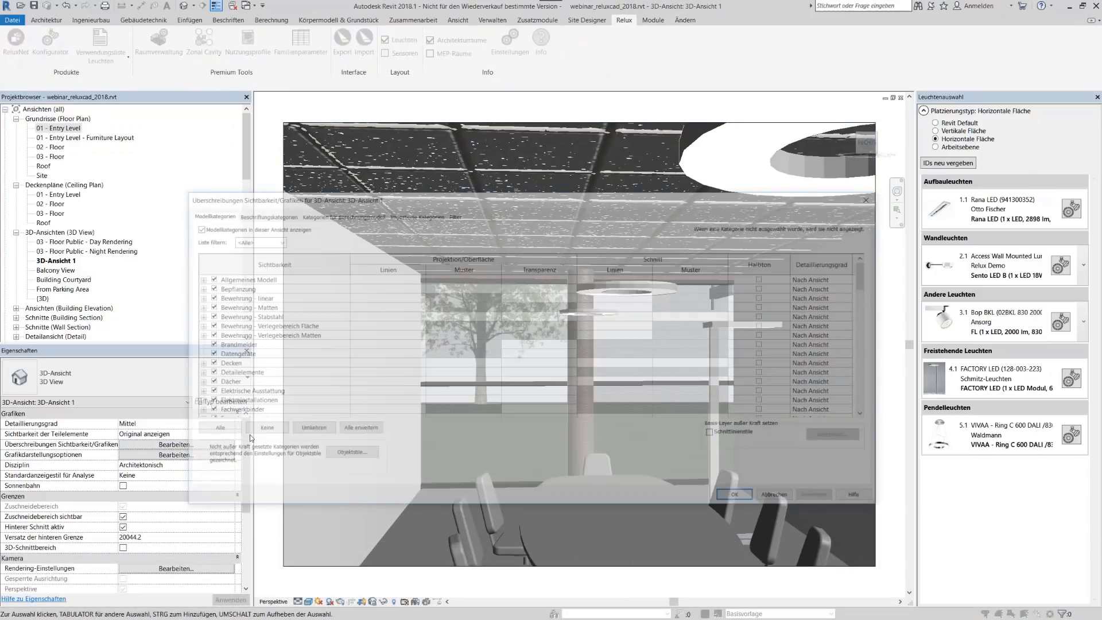
scroll(214, 395, "down", 5)
scroll(214, 395, "down", 2)
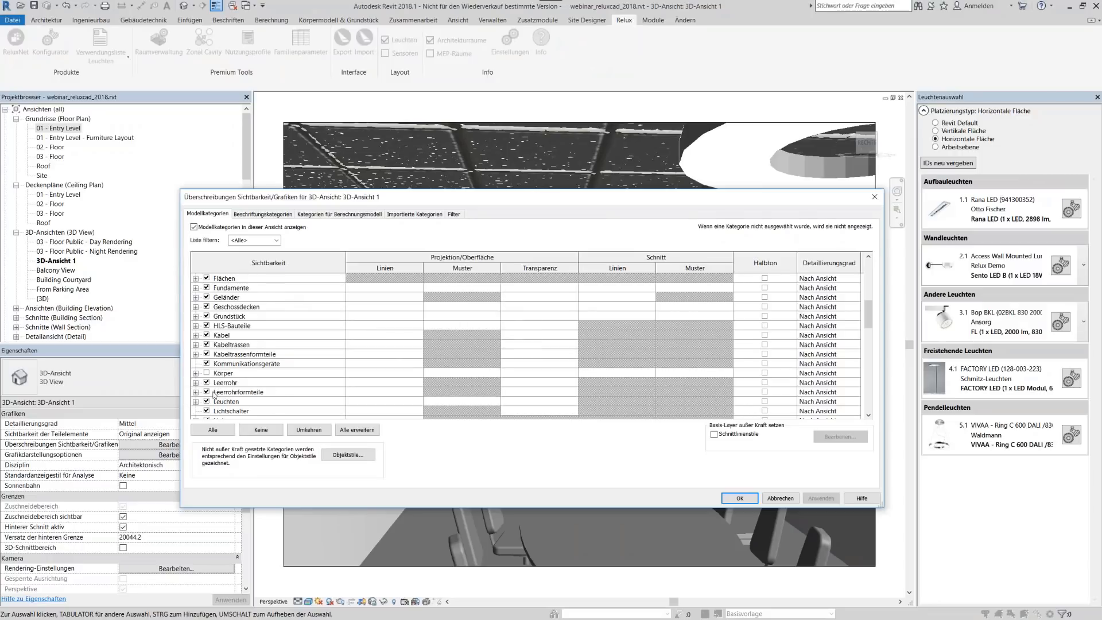
left_click(195, 401)
left_click(218, 402)
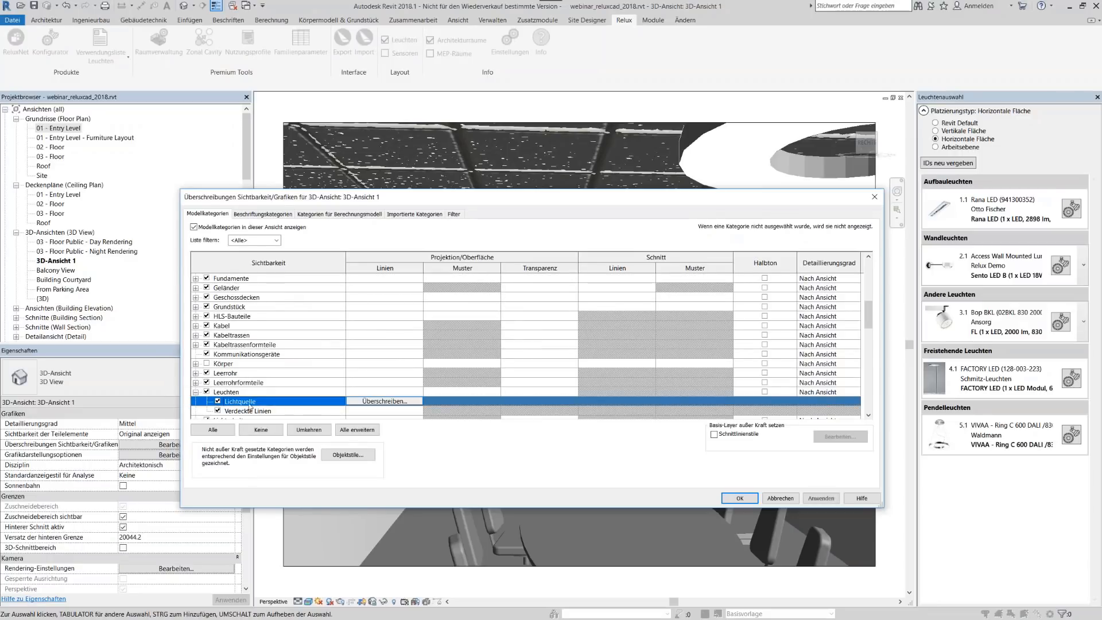
left_click(820, 497)
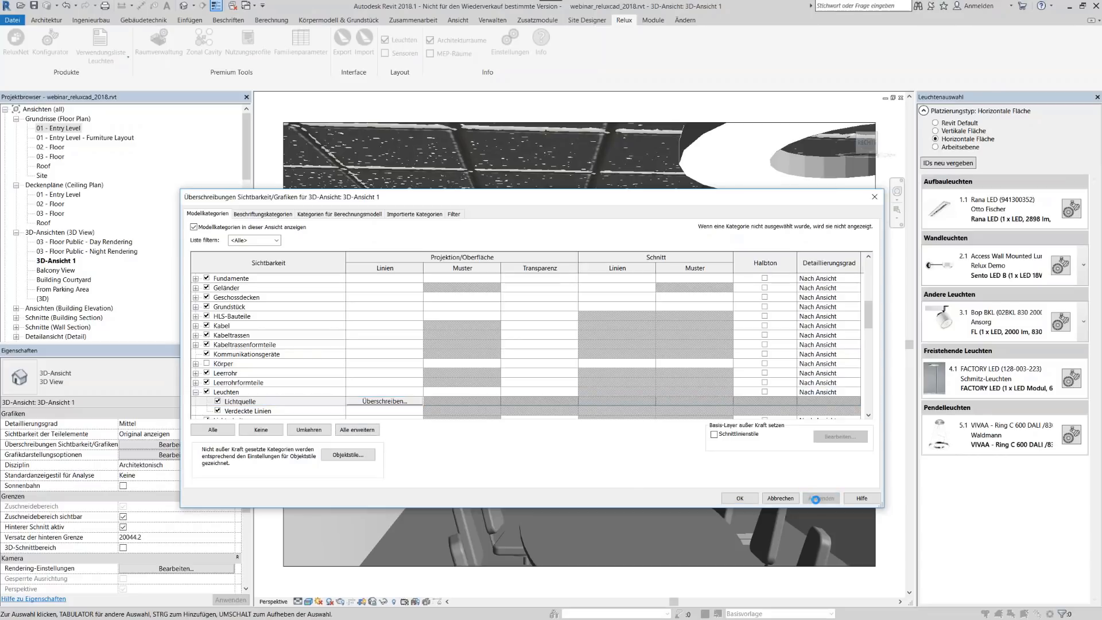
left_click(739, 497)
left_click(715, 373)
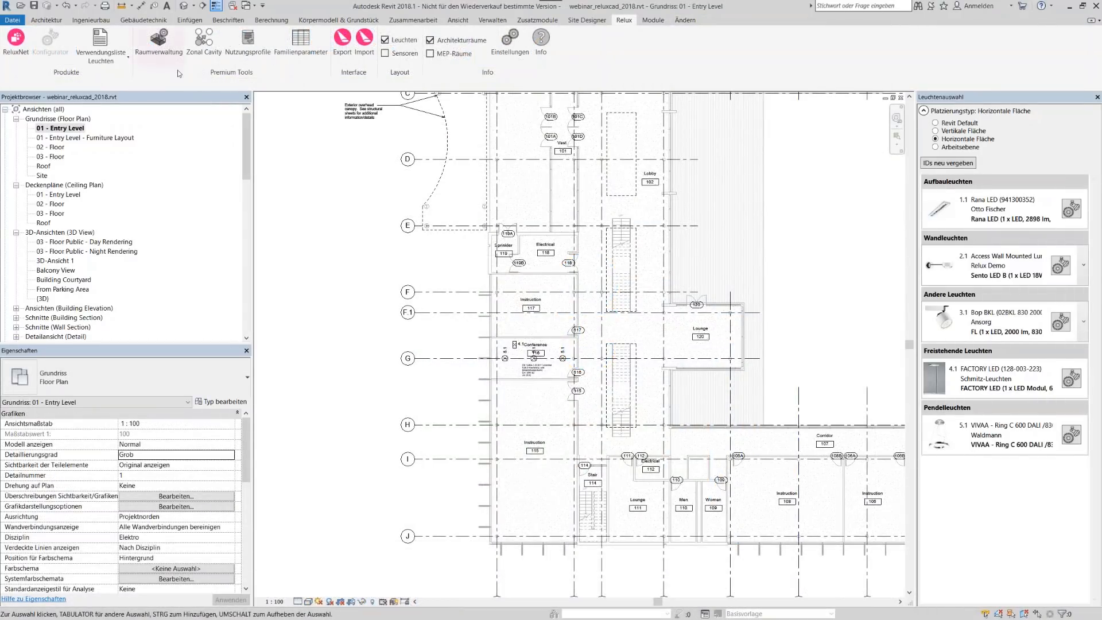
In room management, filter for "Instr" and assign usage profile 5.36.1 Unterrichtsräume, Seminarräume (EN 12464-1) to all matching 01 - Entry Level rooms
left_click(164, 60)
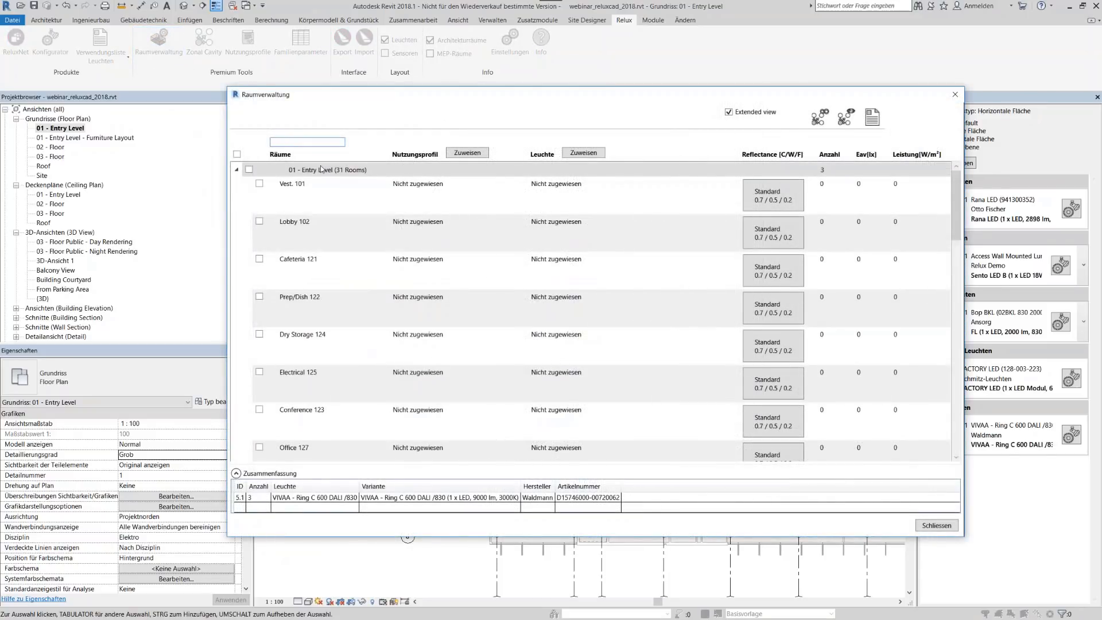
type("Instr")
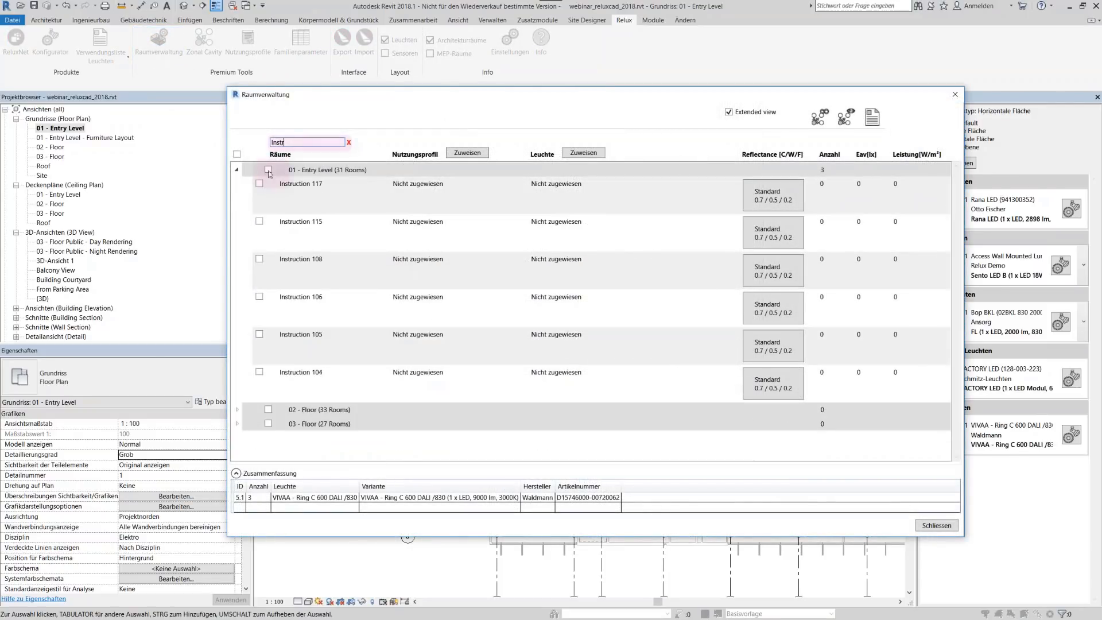
left_click(268, 170)
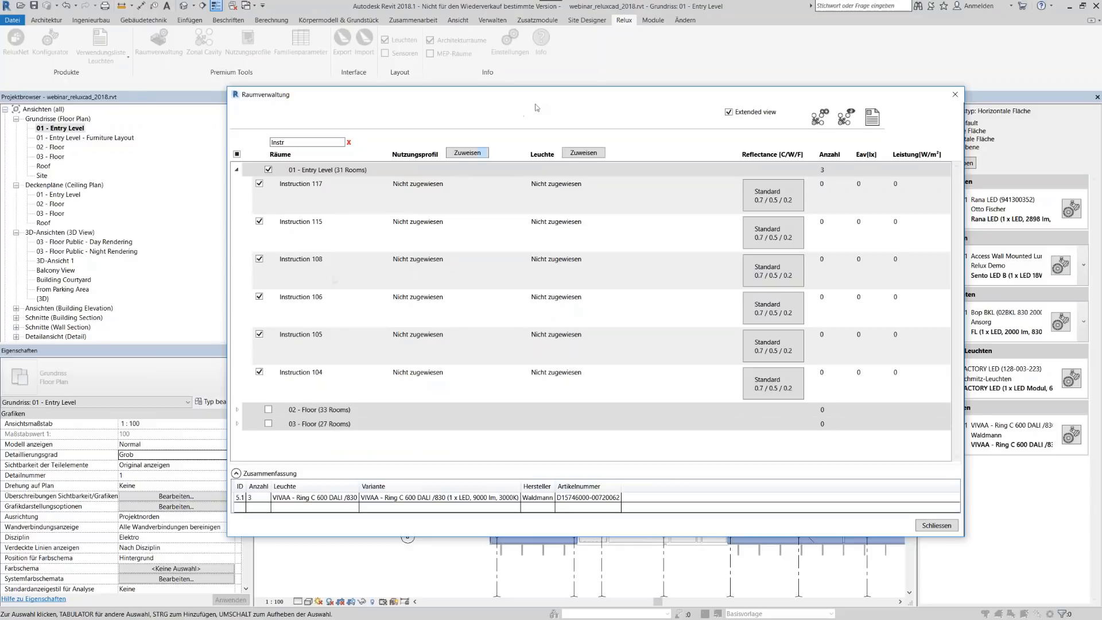
left_click_drag(543, 98, 552, 146)
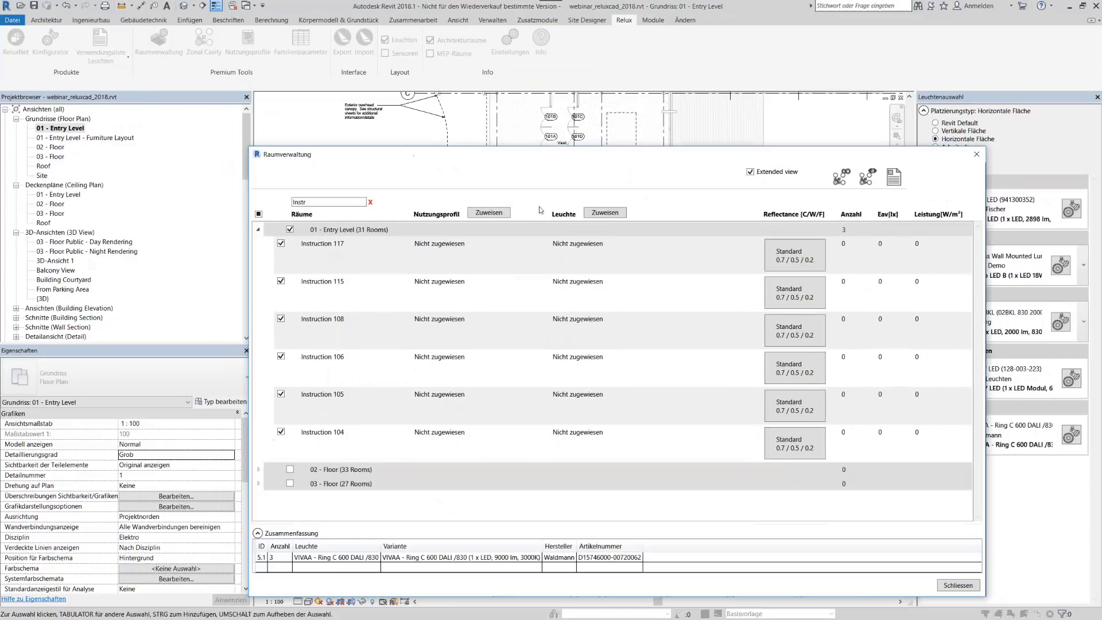
left_click(501, 215)
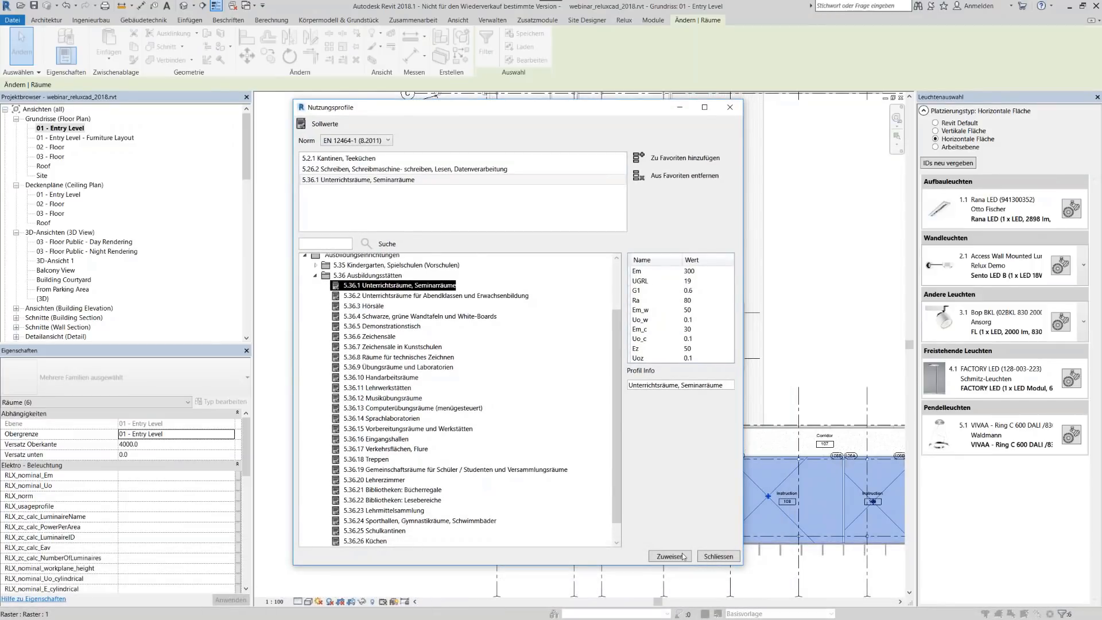
left_click(682, 556)
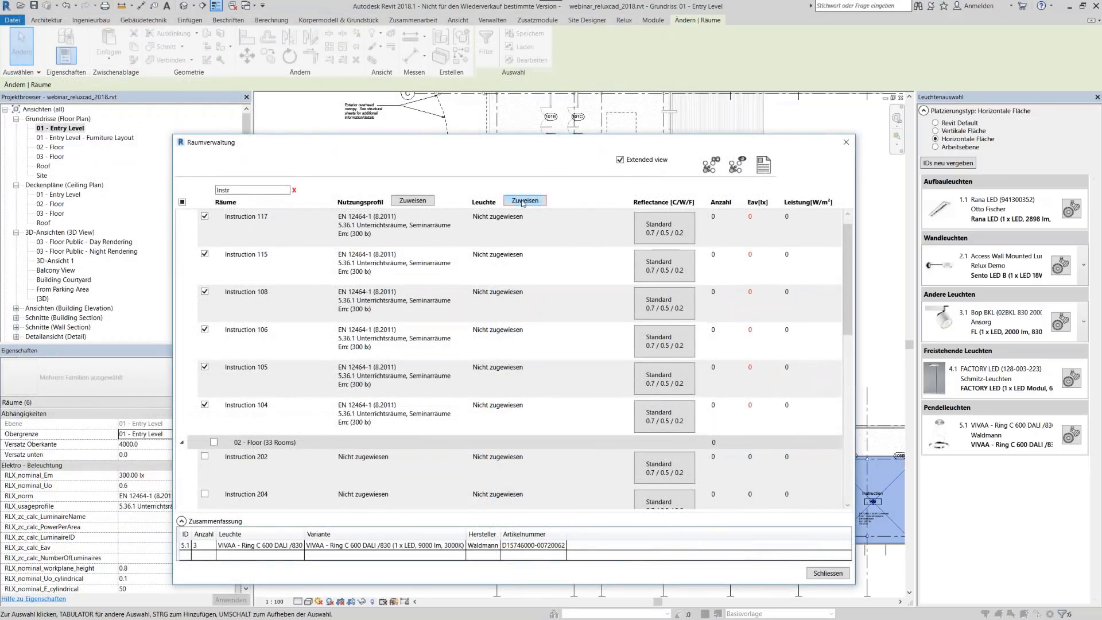
Assign the Otto Fischer Rana LED (941300352) luminaire to the selected Instruction rooms
left_click(523, 203)
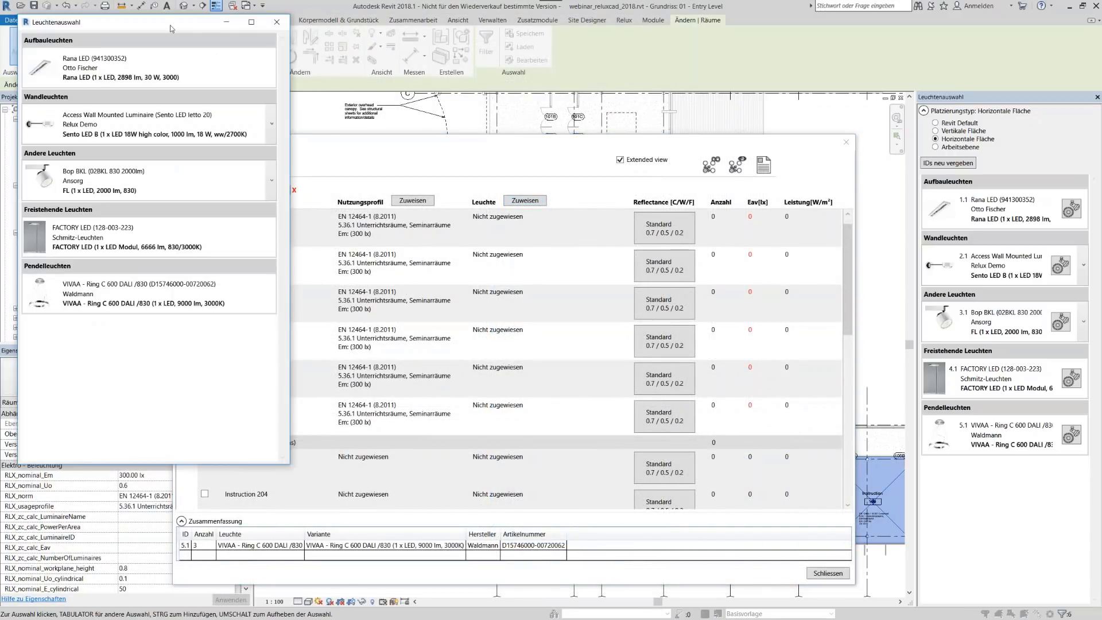
left_click_drag(170, 26, 384, 157)
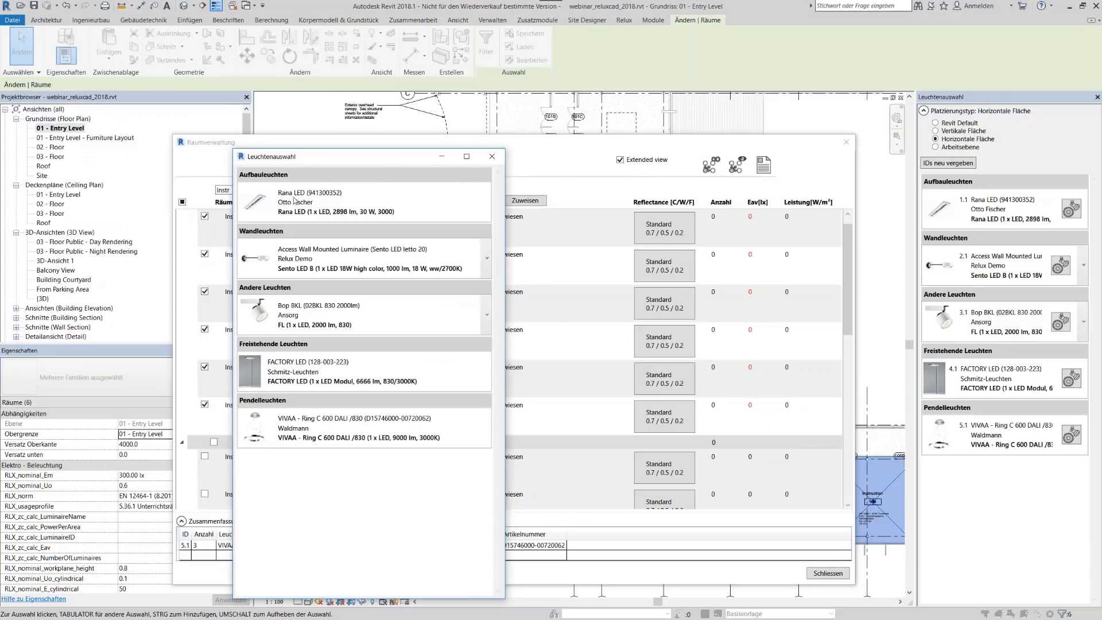
left_click(293, 200)
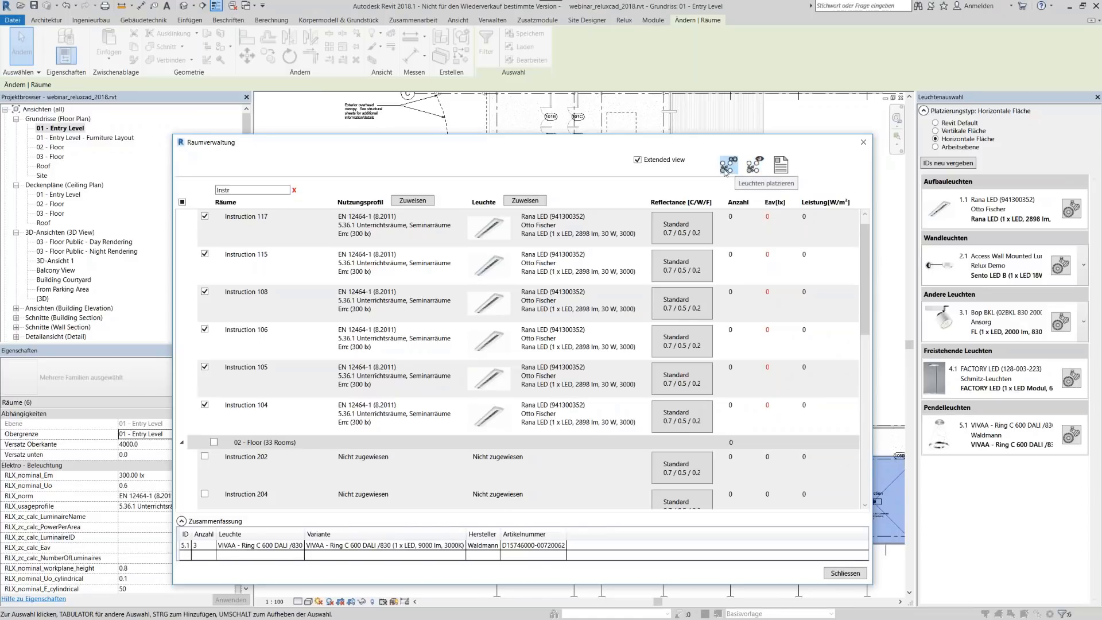
Calculate the luminaire layout with Zonal Cavity and place the 3 x 3 Rana LED arrangement in Instruction 117
left_click(754, 166)
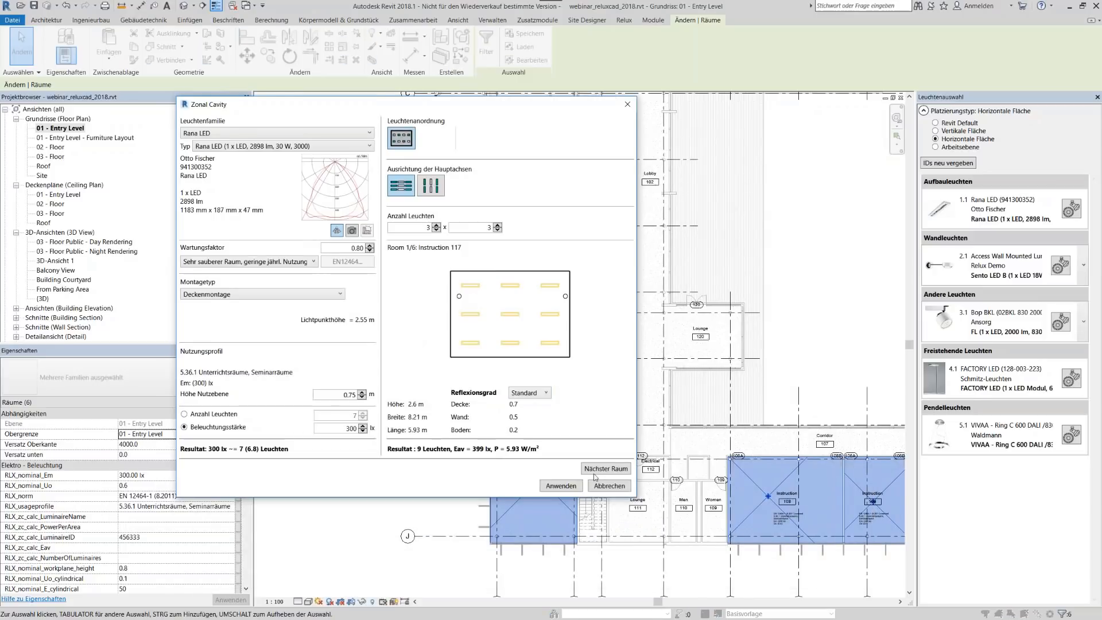
left_click(598, 470)
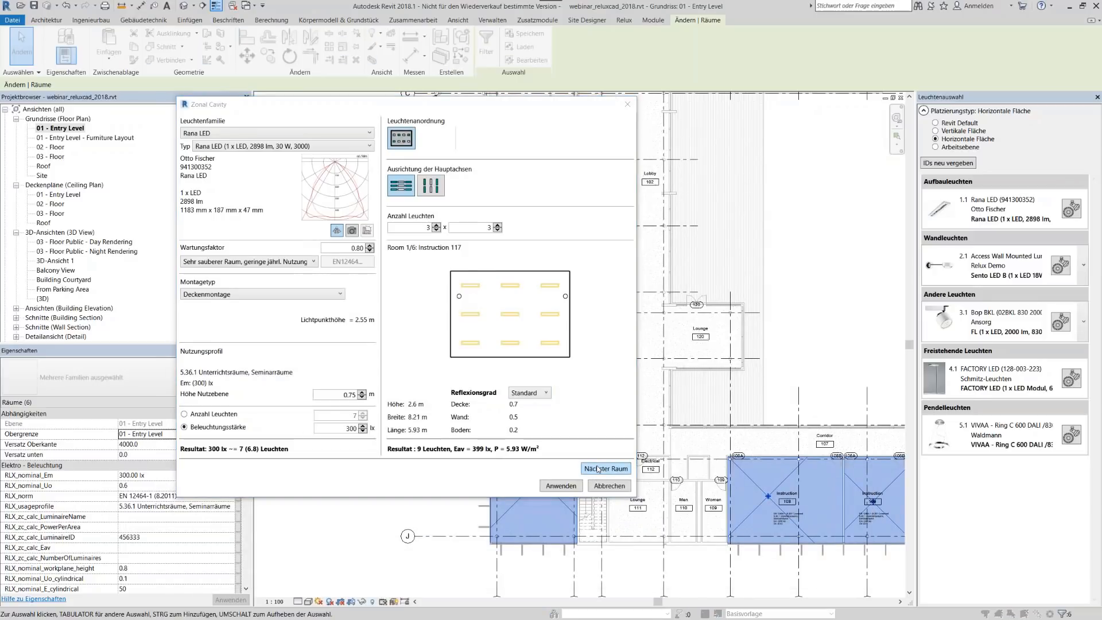
left_click(538, 314)
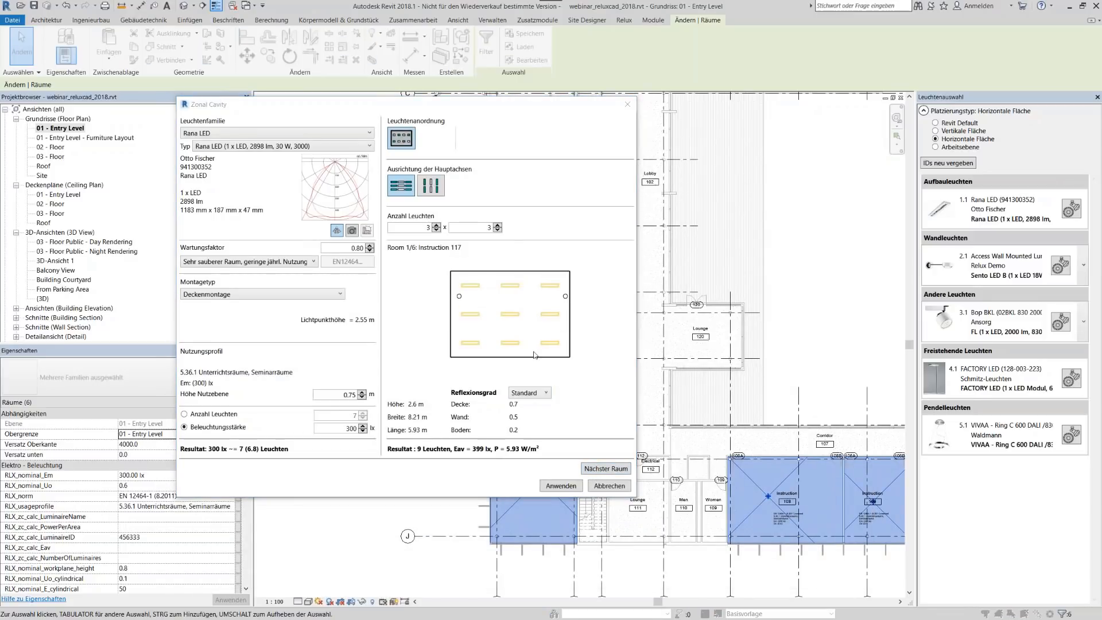
left_click(610, 325)
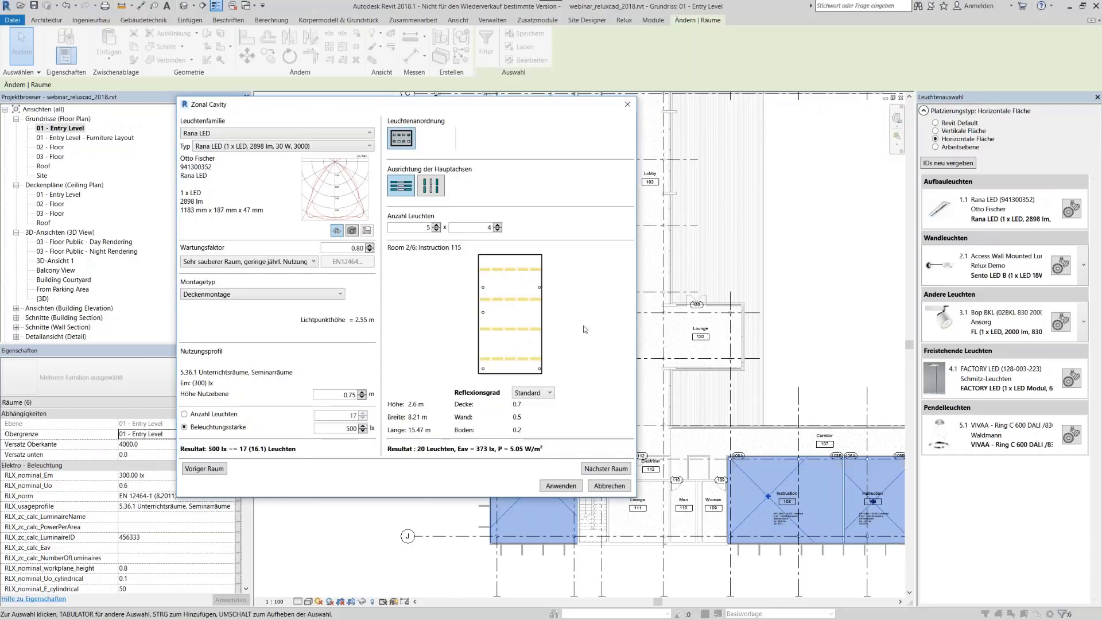
Turn the luminaires' main axes vertical for Instruction 115 and place the 4 x 5 Rana LED arrangement there
left_click(432, 186)
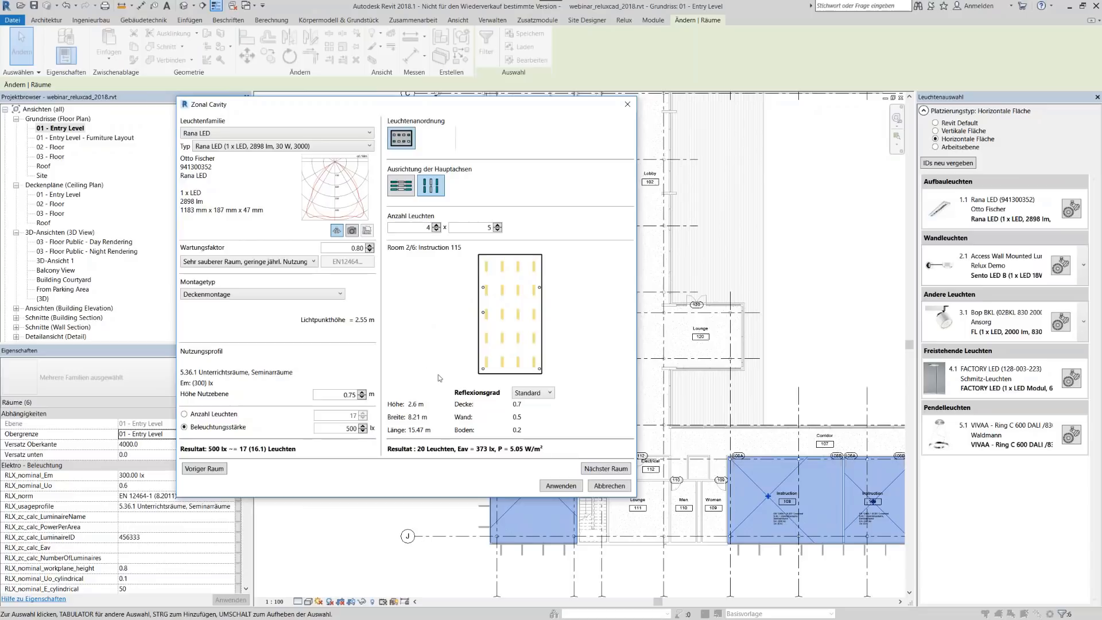
left_click(597, 469)
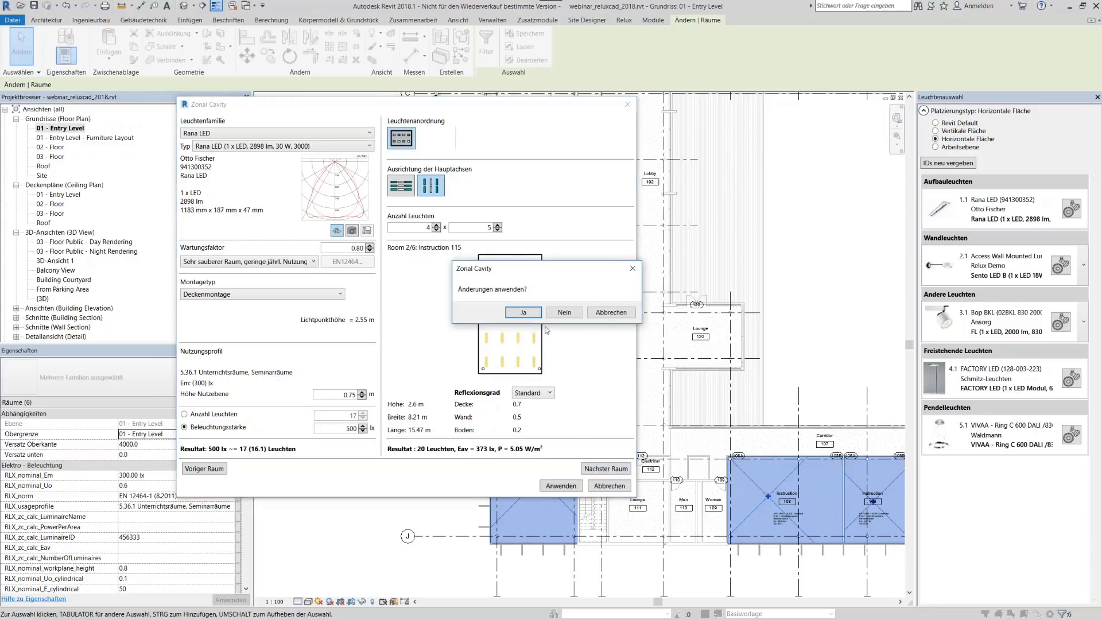
left_click(528, 313)
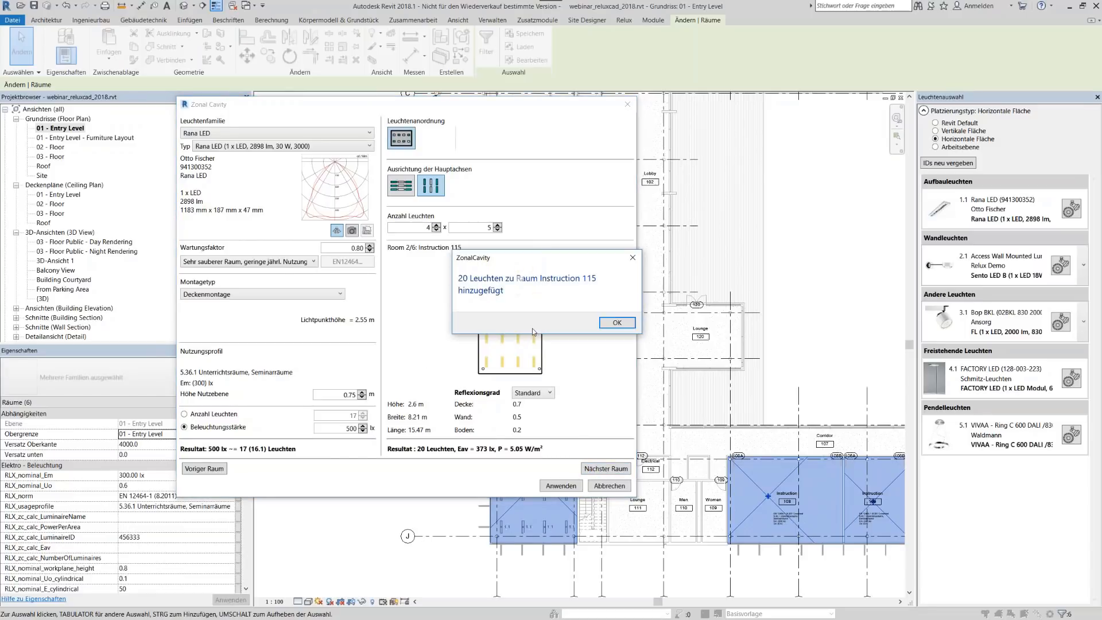
left_click(612, 323)
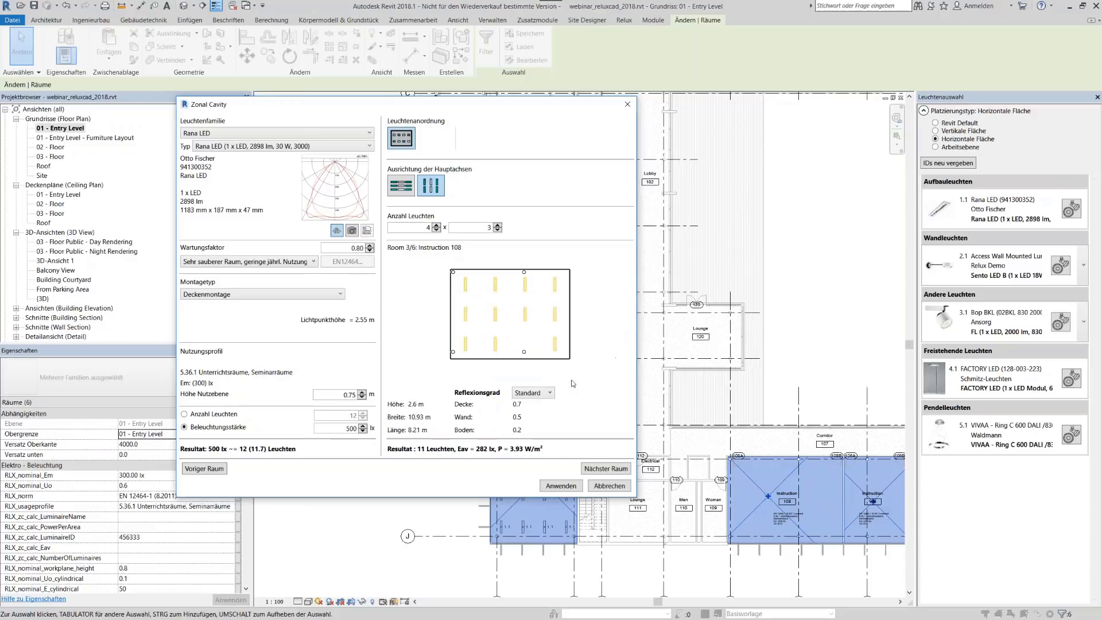
Place the 4 x 3 Rana LED arrangement in Instruction 108 and review the calculation results in room management
left_click(561, 486)
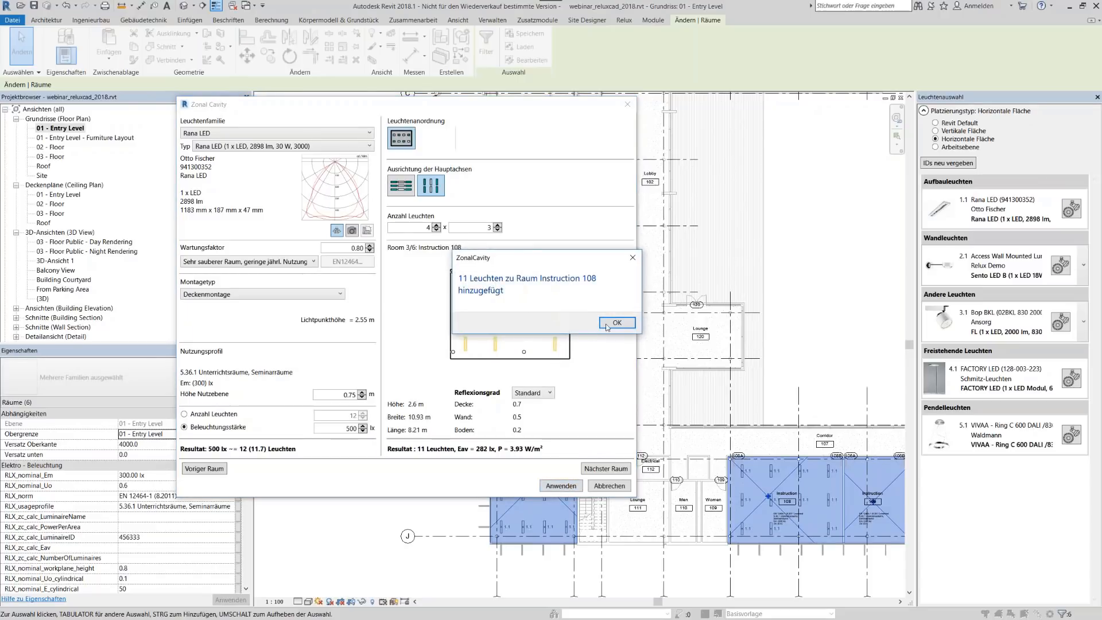
left_click(612, 323)
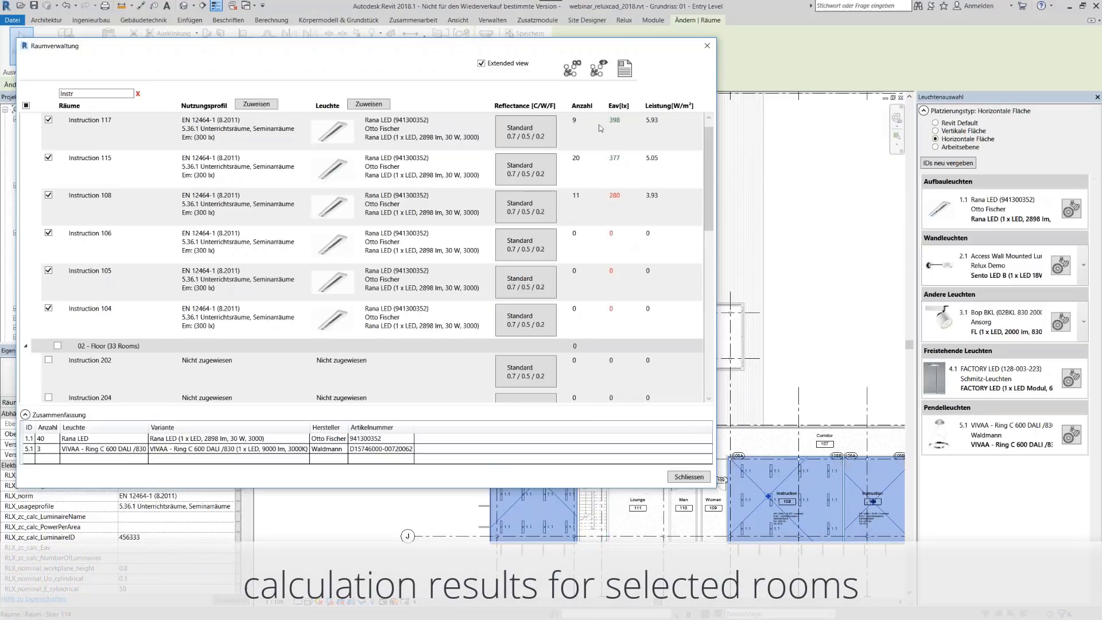
mouse_move(628, 133)
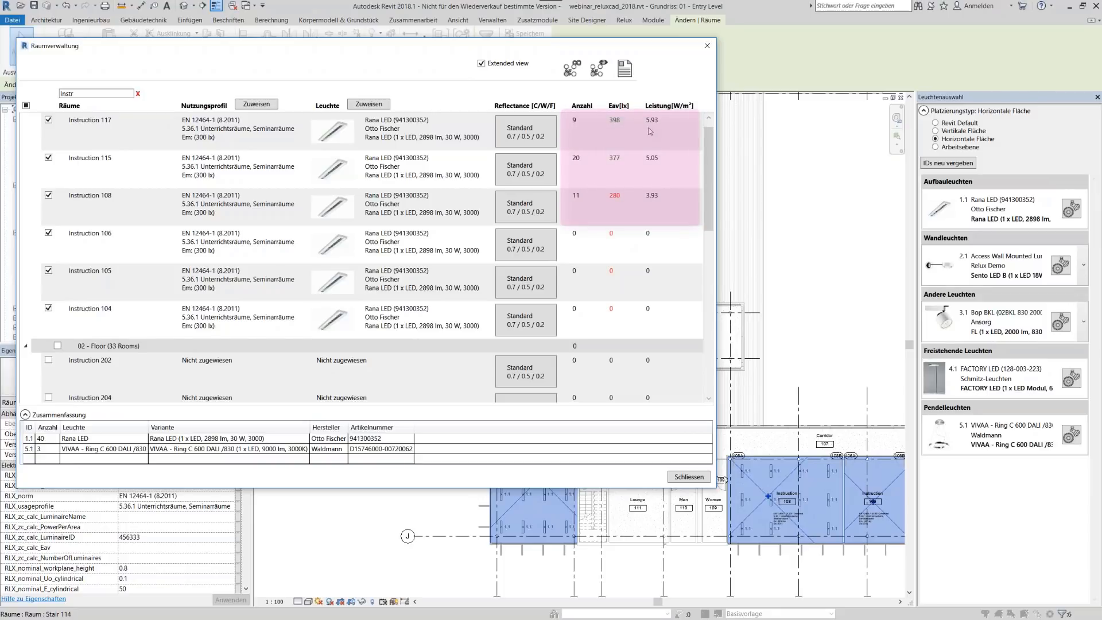
Exclude Instruction 117, 115 and 108 from the selection and automatically calculate and place the luminaires in Instruction 106, 105 and 104
left_click(49, 120)
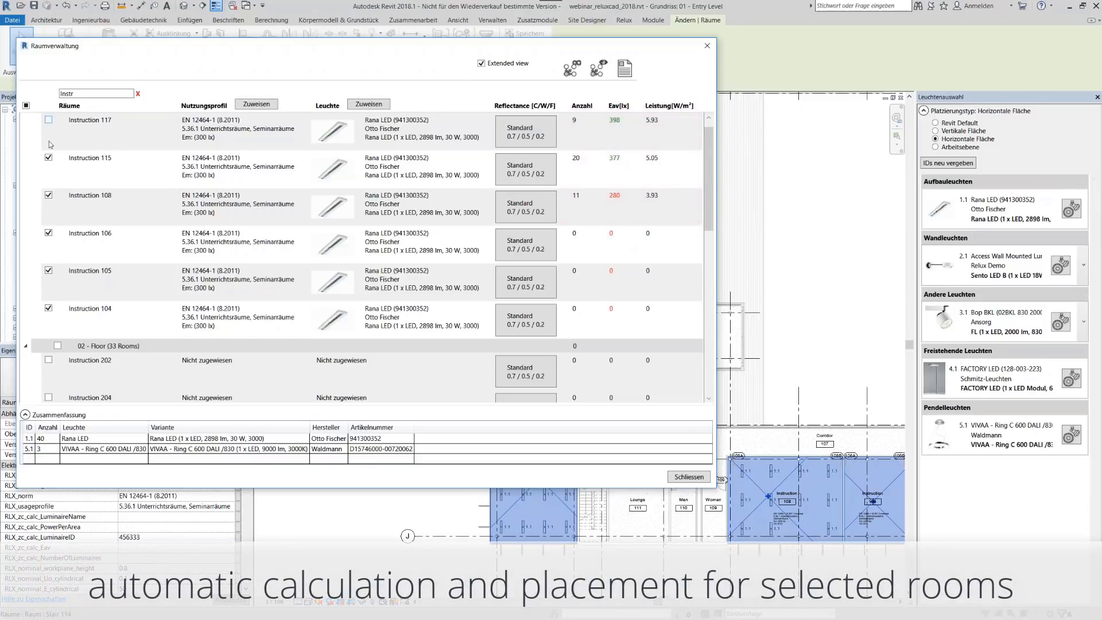
left_click(49, 157)
left_click(48, 196)
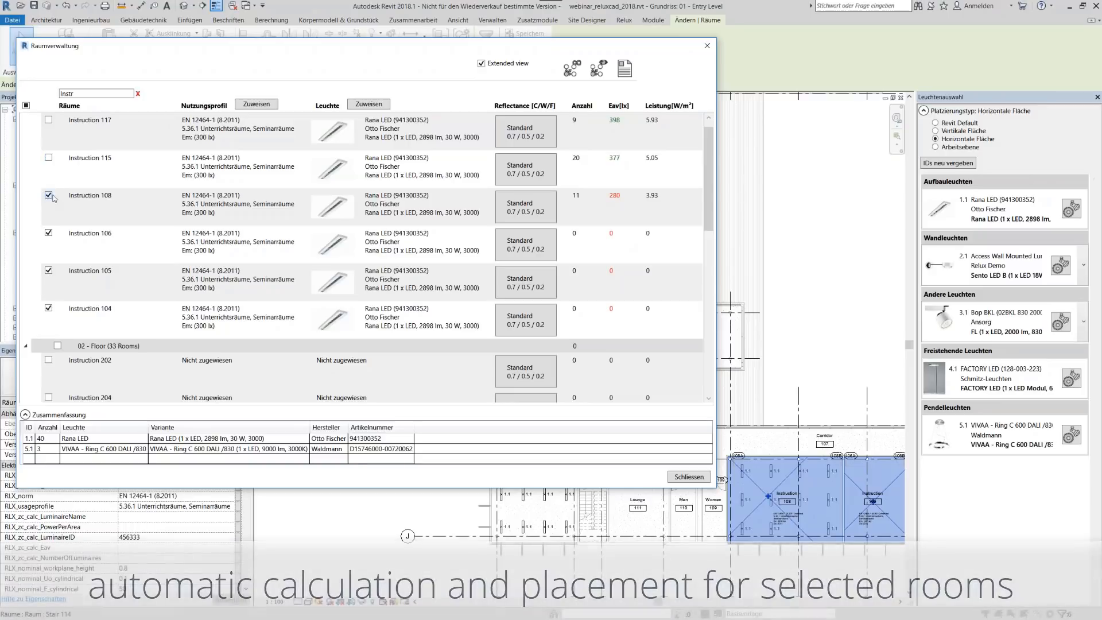
left_click(571, 71)
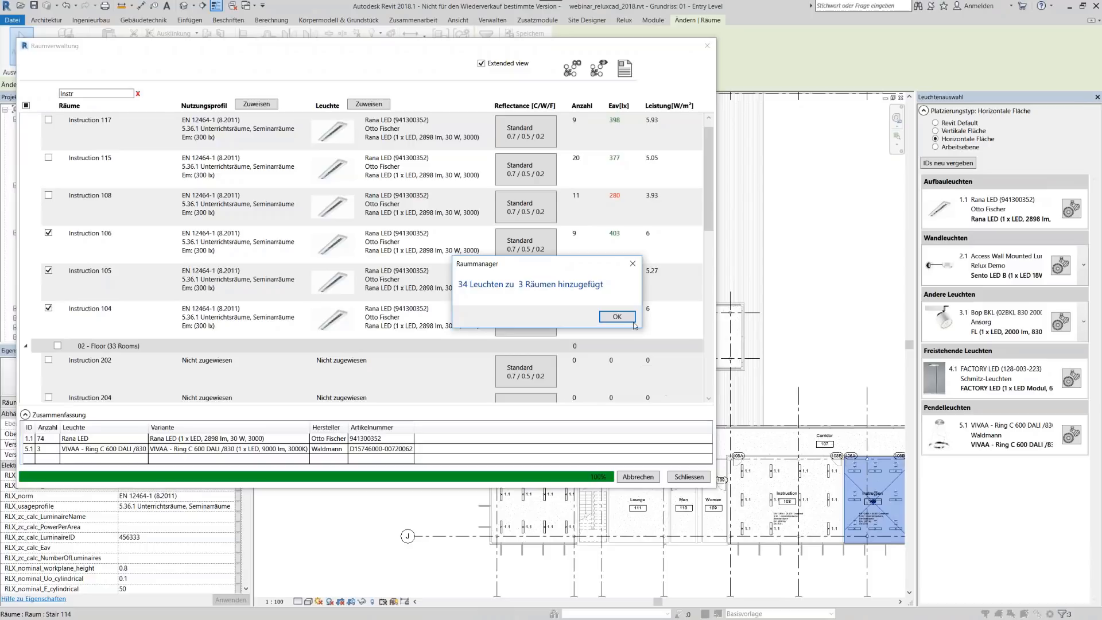
key("Return")
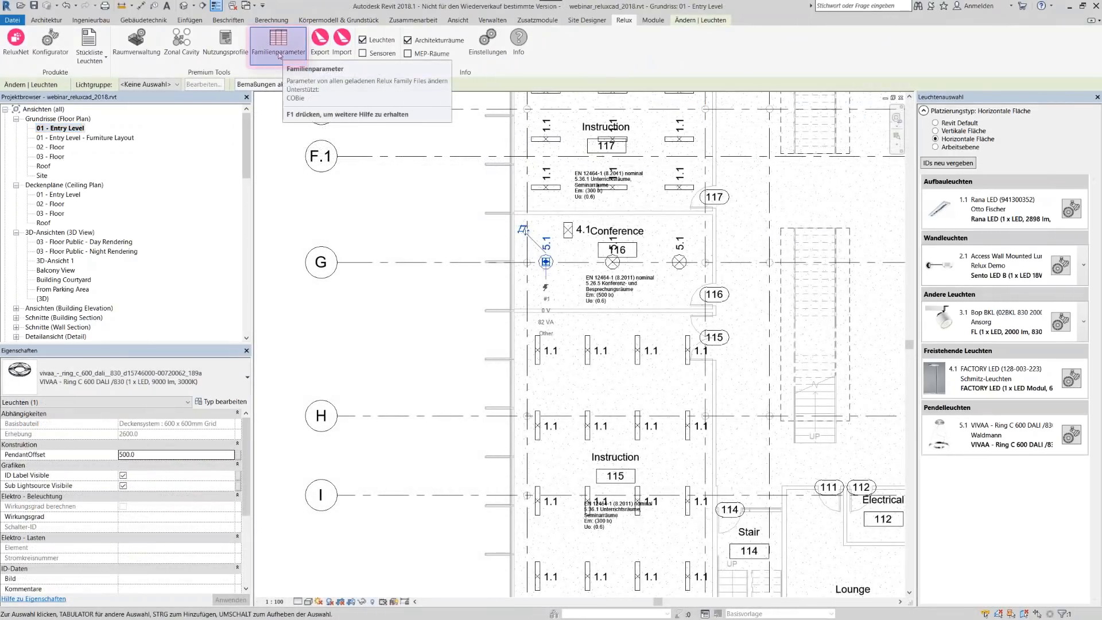
Add the COBie v2.40 (01.01.2010) parameters to all loaded luminaire families and view them in the selected pendant's properties
left_click(279, 53)
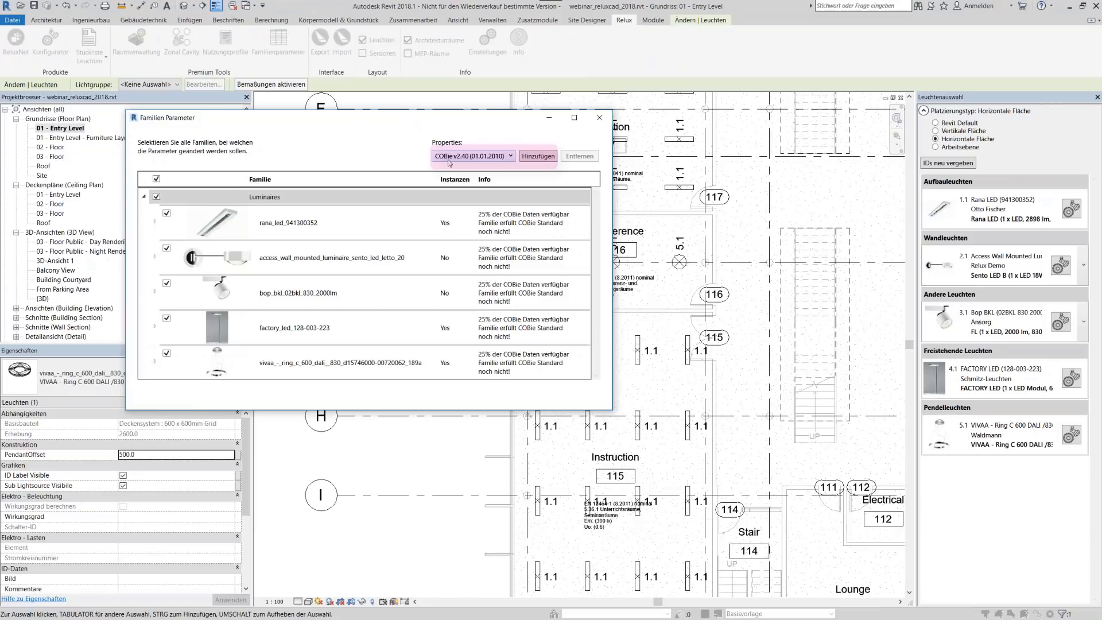
left_click(538, 156)
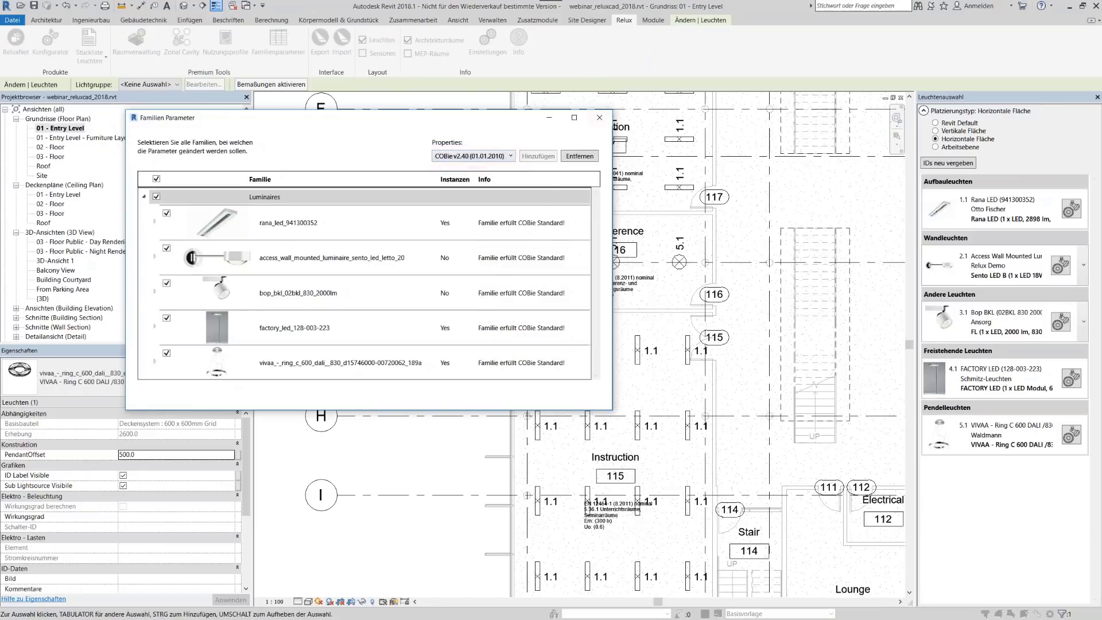
left_click(600, 121)
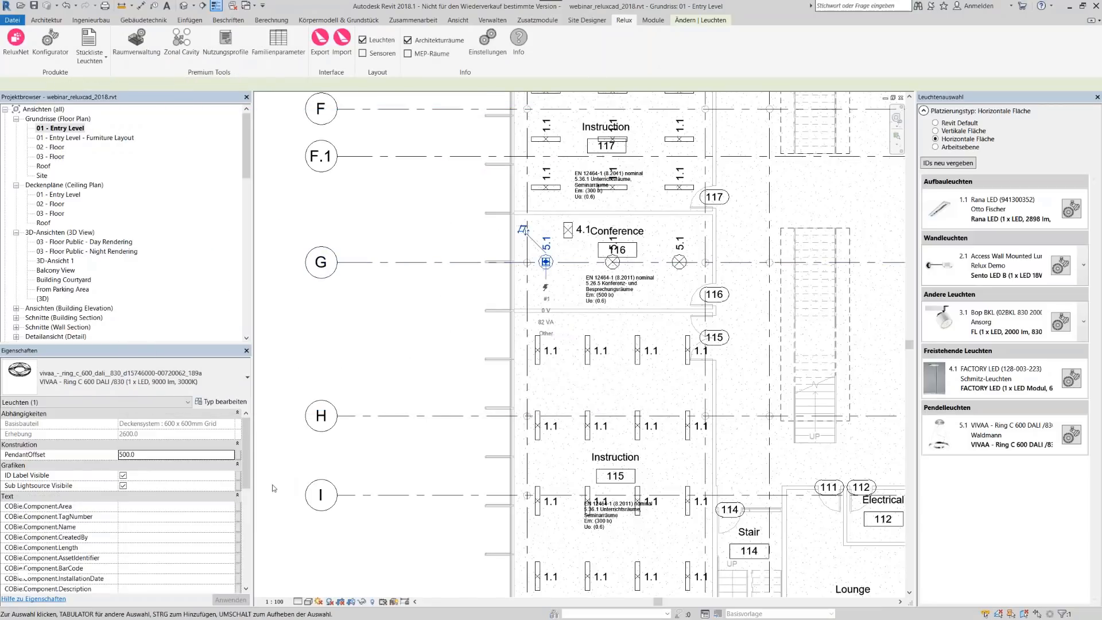
scroll(274, 488, "down", 1)
left_click_drag(247, 459, 246, 490)
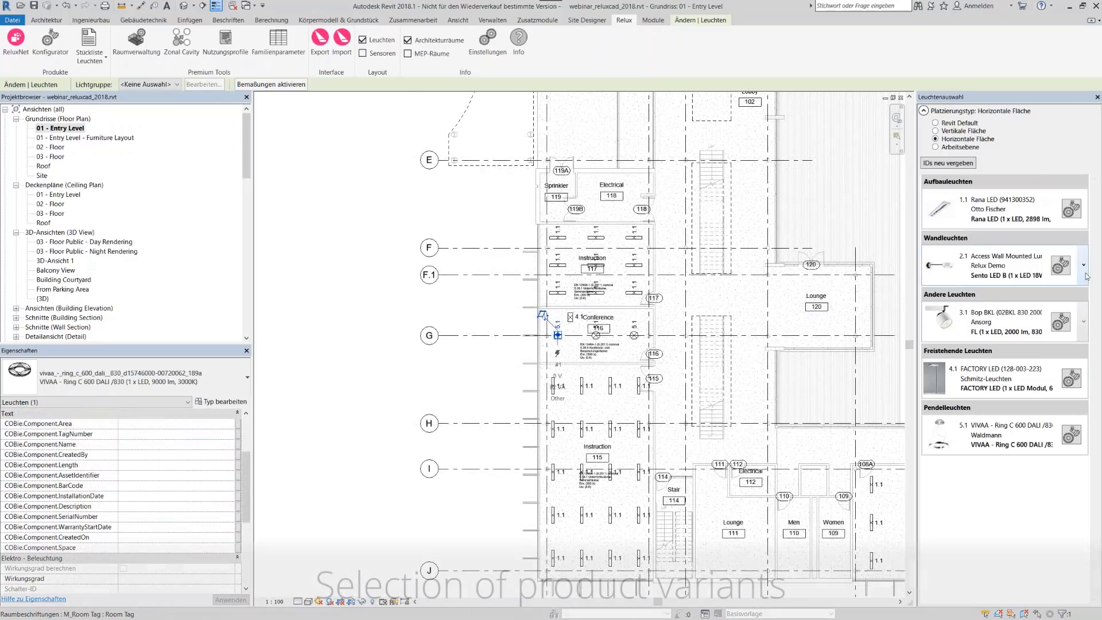
Choose variant 2.2 Sento LED C of the Access Wall Mounted Luminaire for placement
left_click(1085, 274)
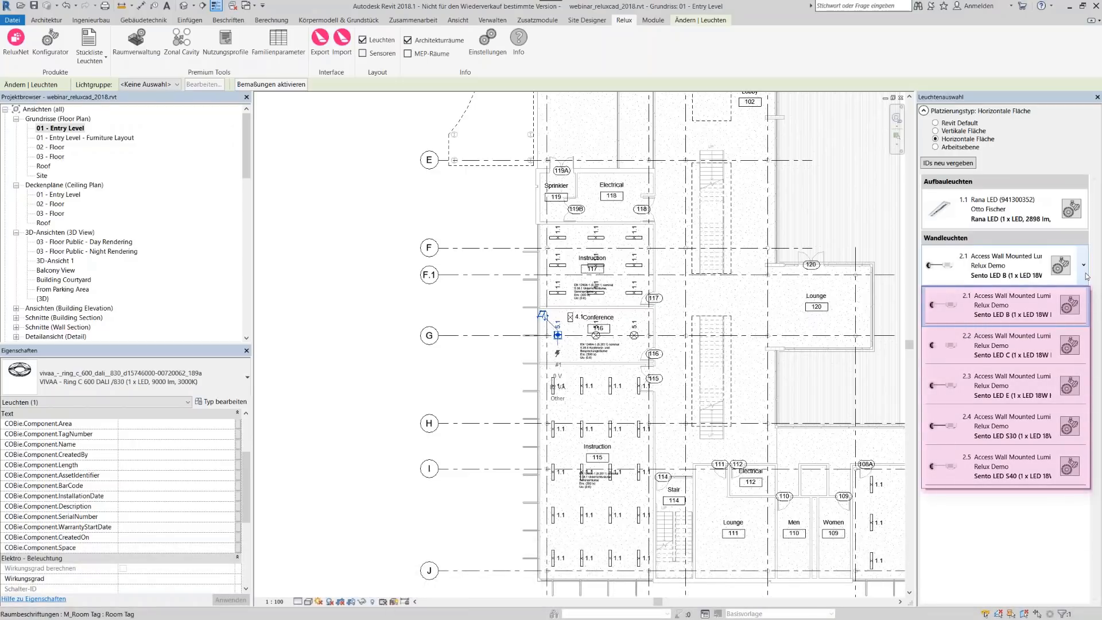
left_click(1005, 345)
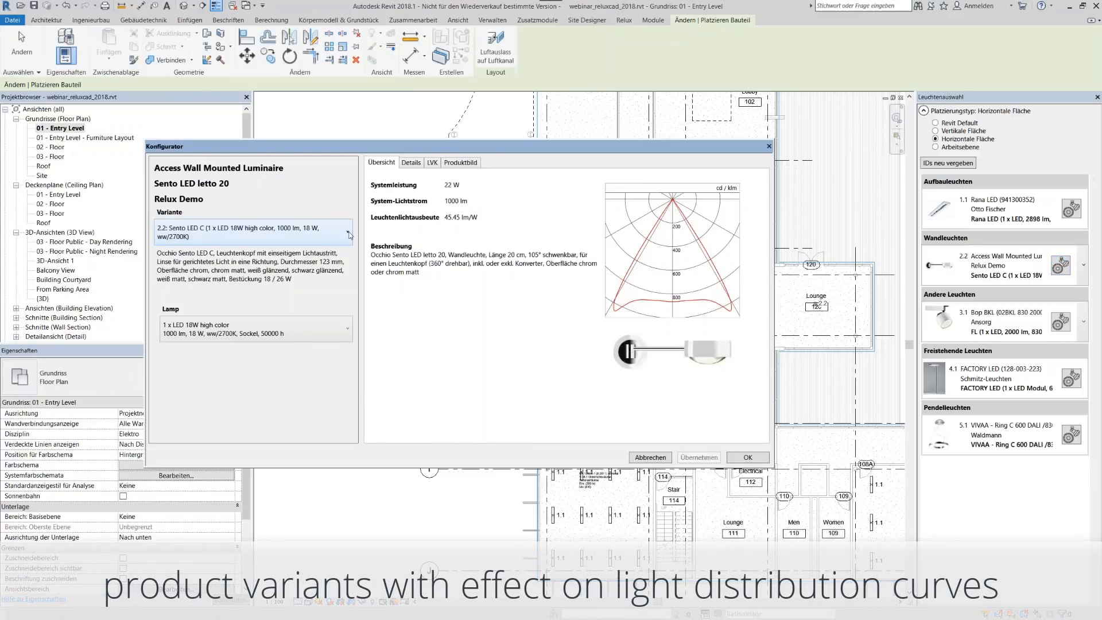
Try variant 2.3 Sento LED E of the wall luminaire in the configurator and explore its lamp options
left_click(348, 232)
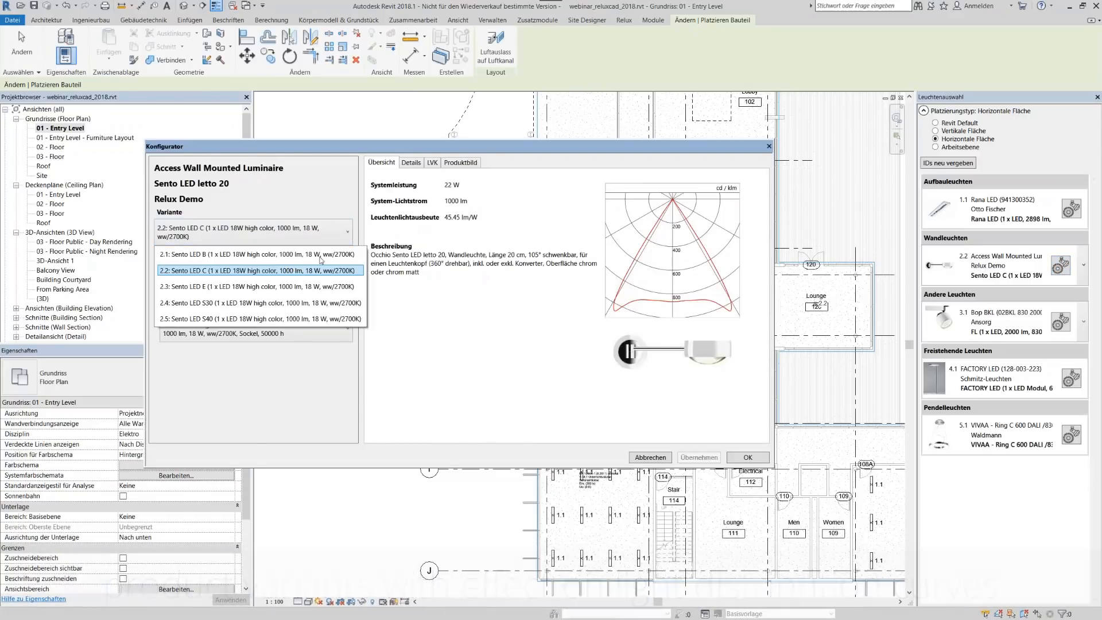
left_click(308, 287)
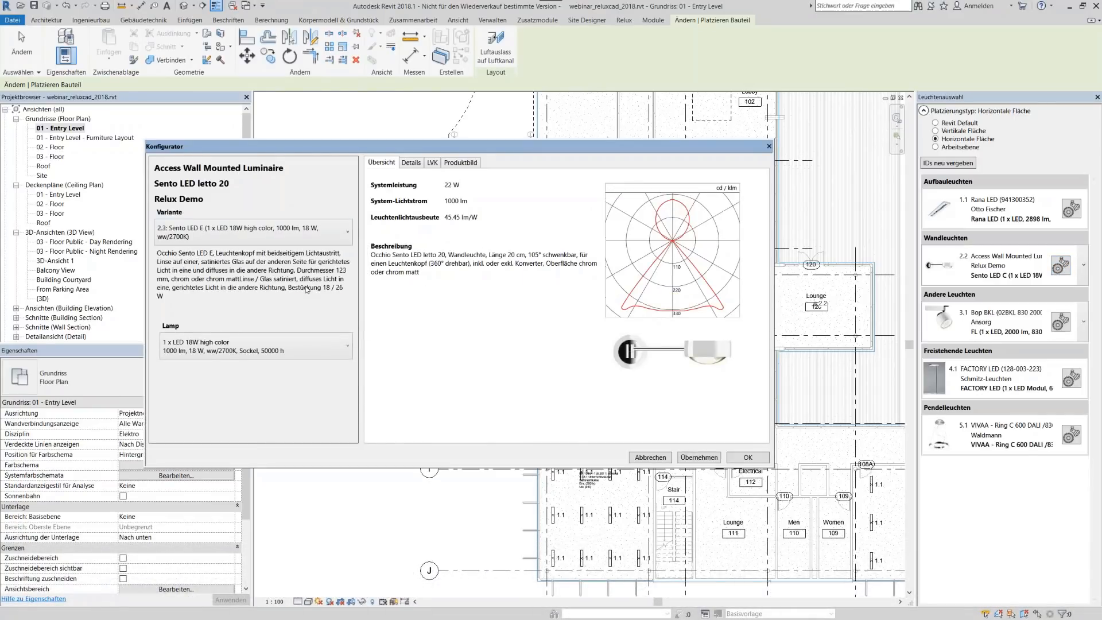
left_click(332, 353)
left_click(269, 425)
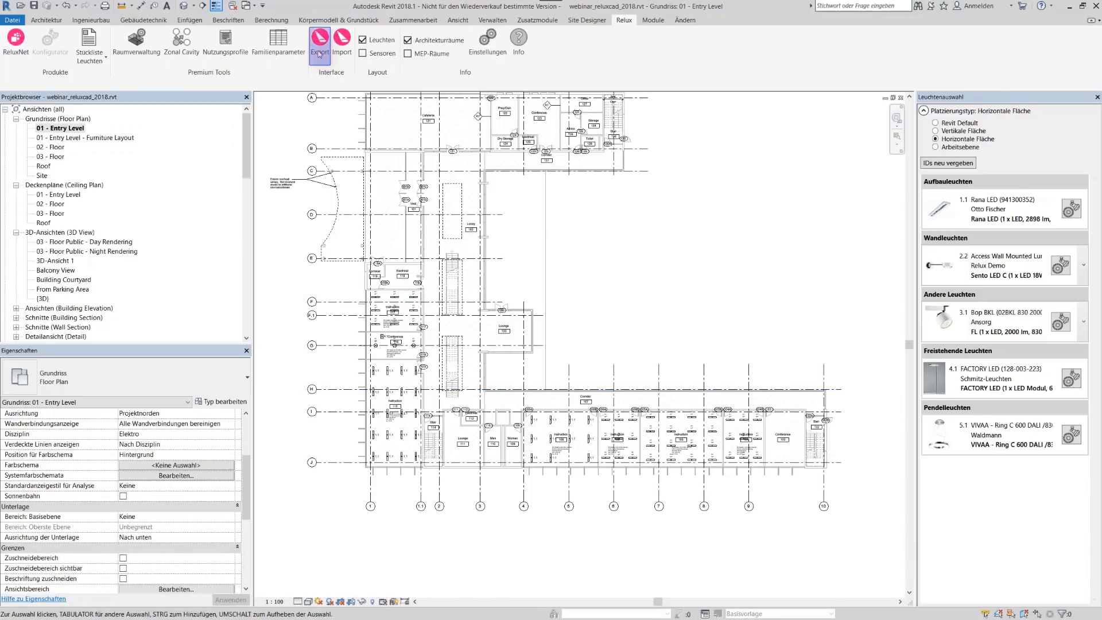
Add Conference 103 to the rooms marked for the Relux export and save the exported project as demo.rdf
left_click(319, 53)
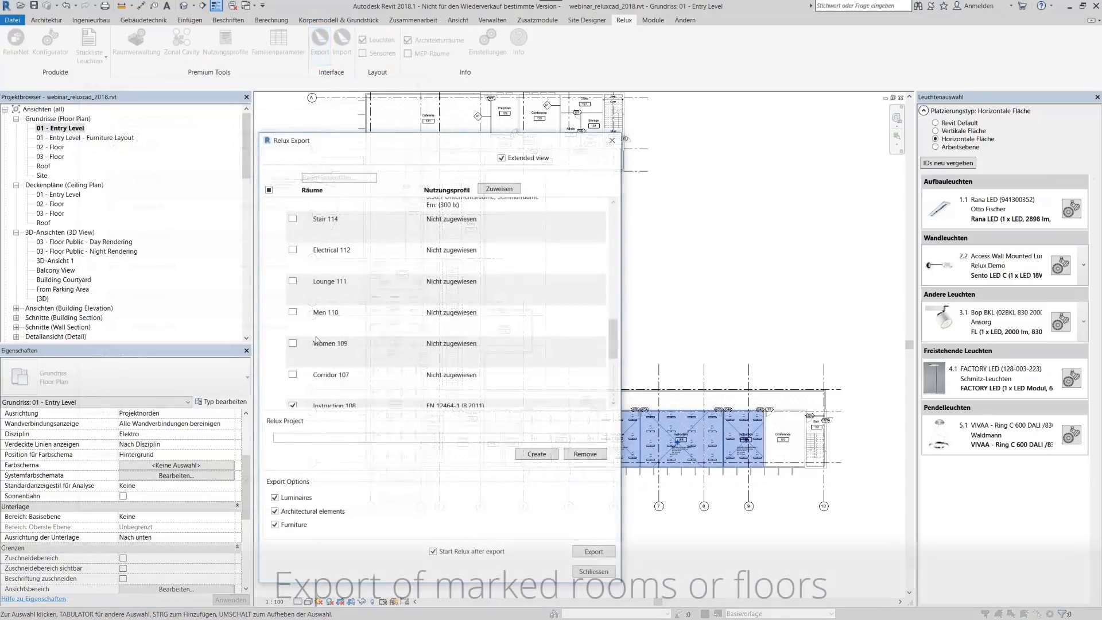
left_click(293, 322)
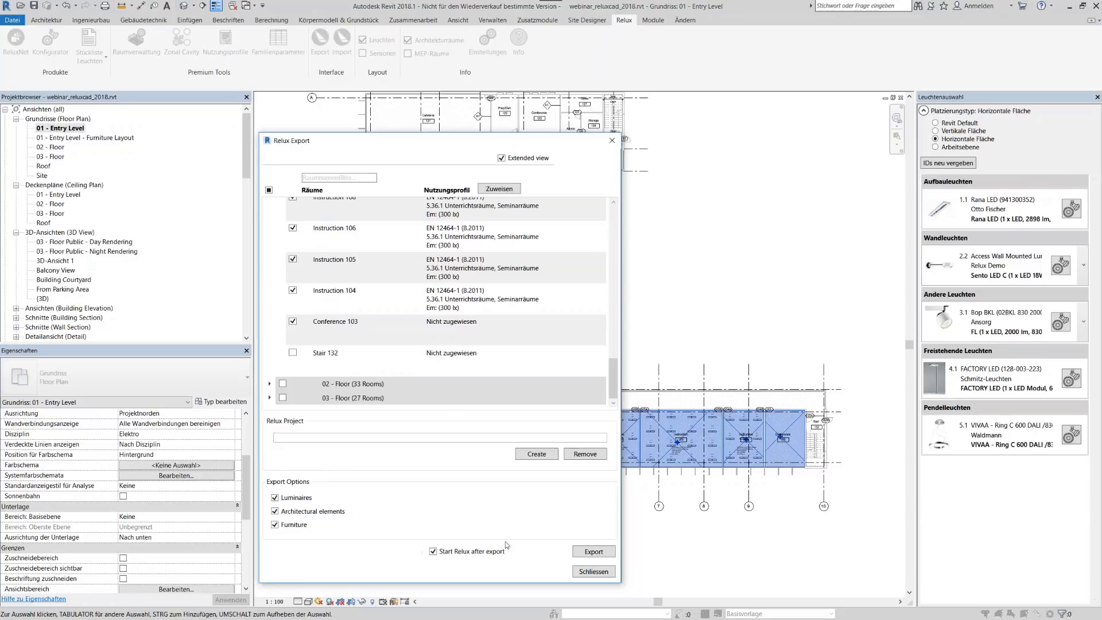
left_click(586, 553)
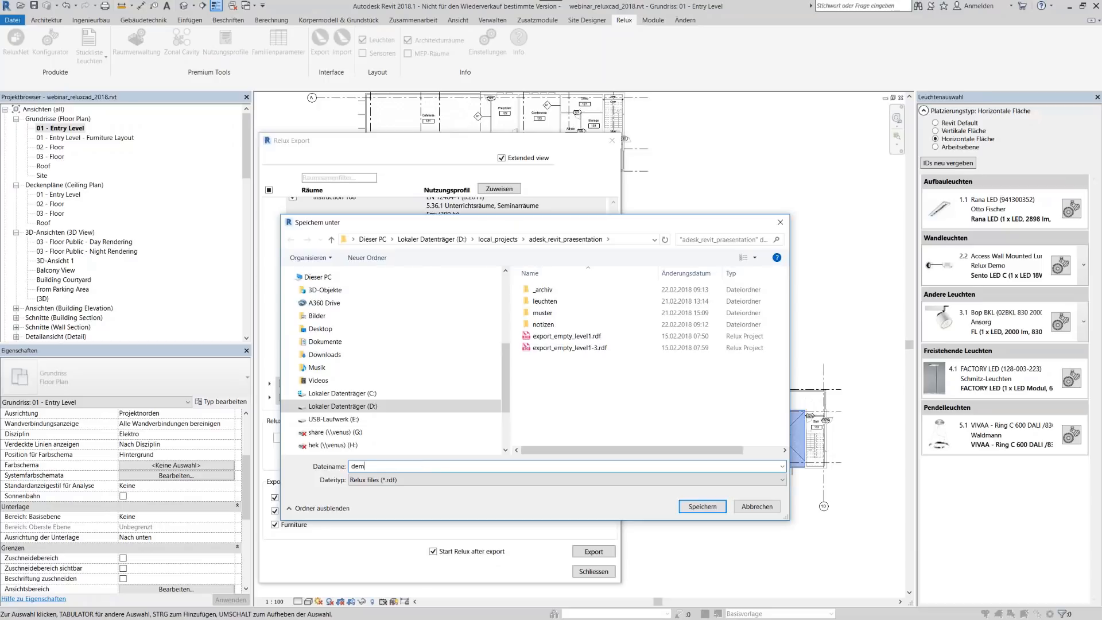
left_click(714, 508)
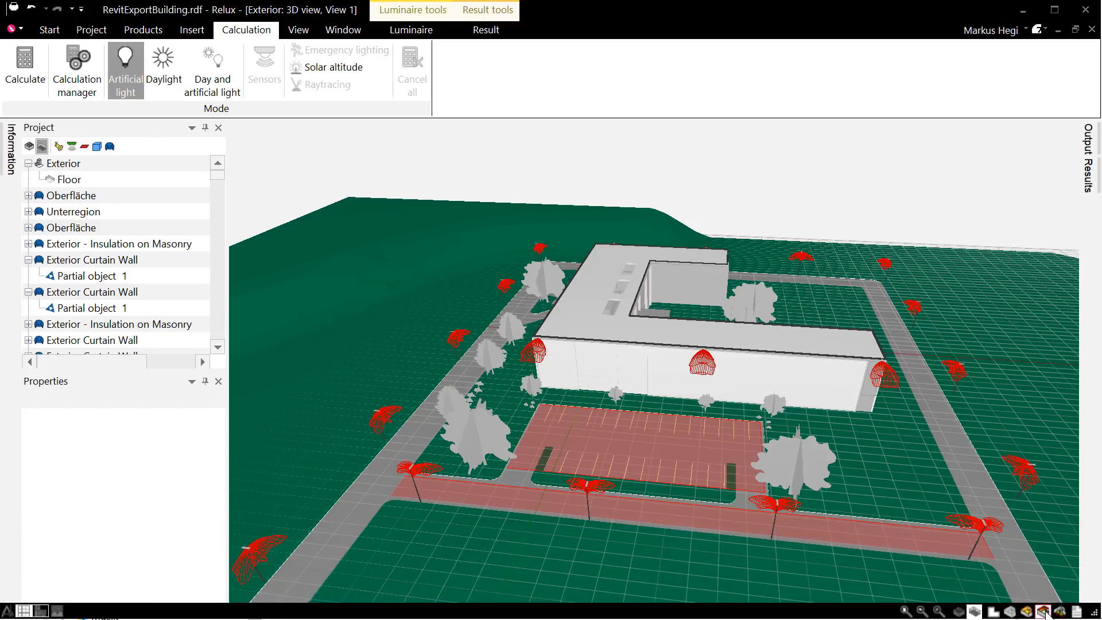
Switch to Relux and examine the exported building's exterior and the interior of its floor in the 3D view
left_click(1043, 612)
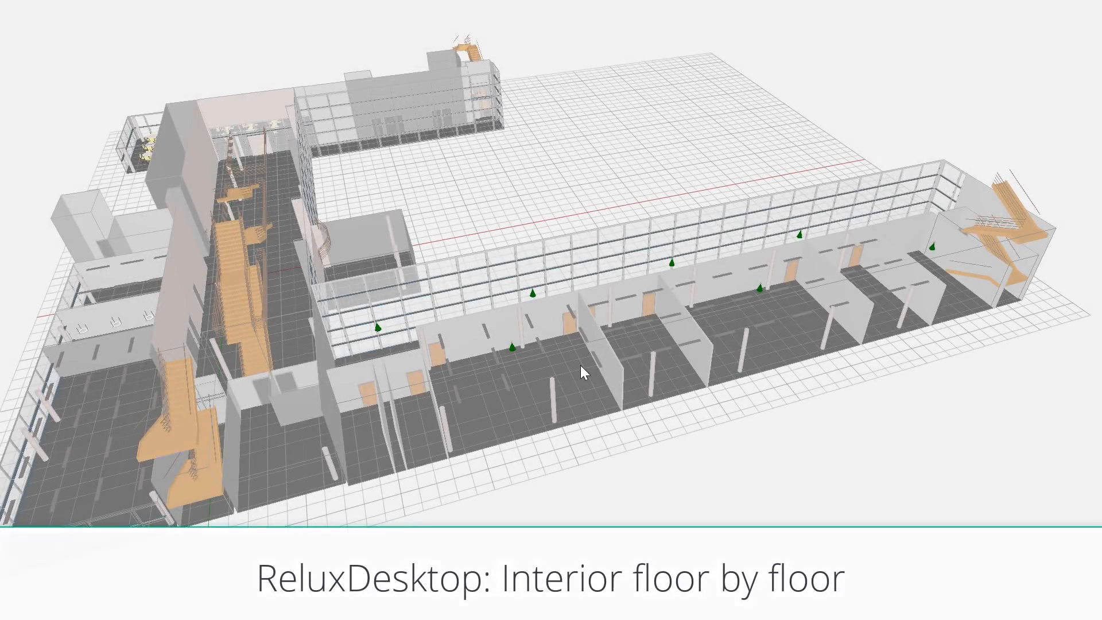
middle_click_drag(578, 370, 578, 353)
scroll(578, 352, "up", 10)
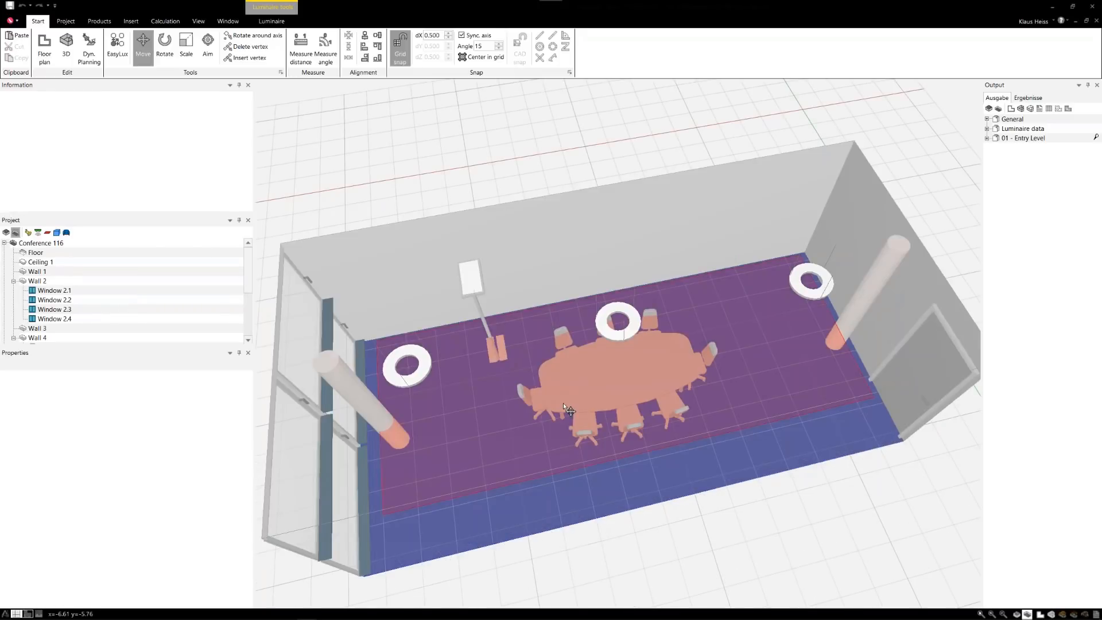
Delete the free-standing luminaire beside the table in Conference 116
left_click(472, 279)
key("Delete")
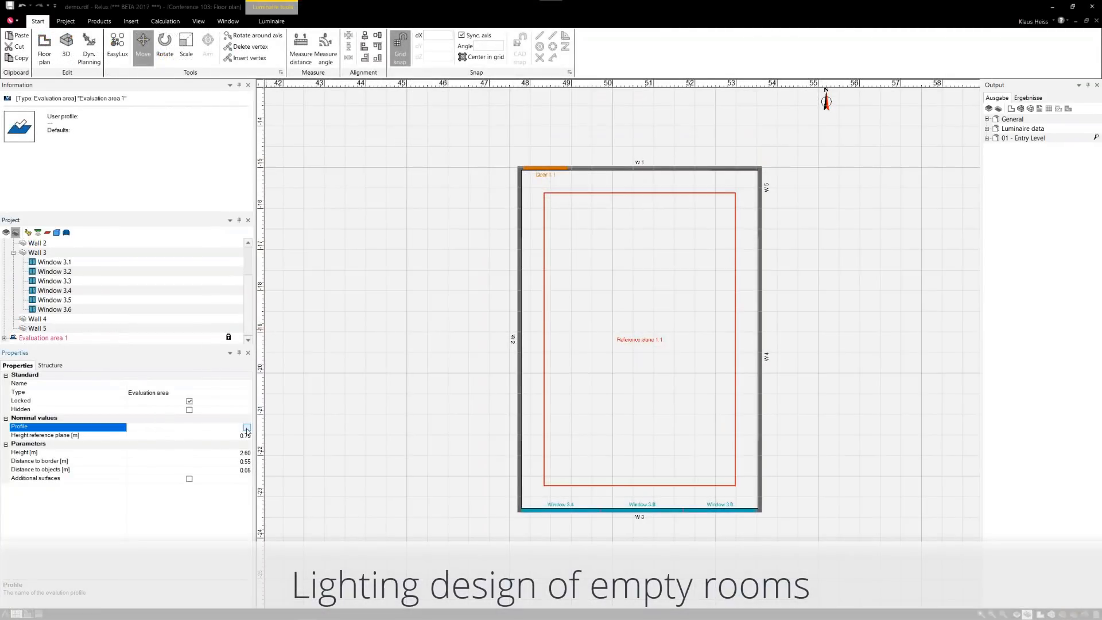
Assign the SN EN 12464-1 profile 5.26.2 Writing, typing, reading, data processing to Conference 103's evaluation area
left_click(246, 428)
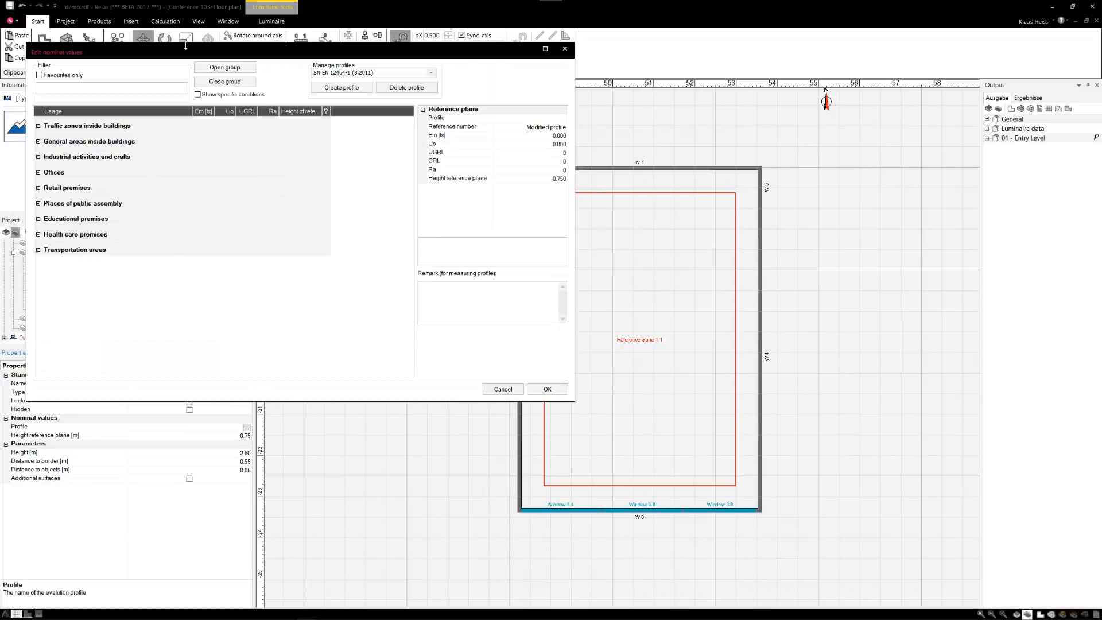
left_click_drag(188, 54, 288, 121)
left_click(139, 240)
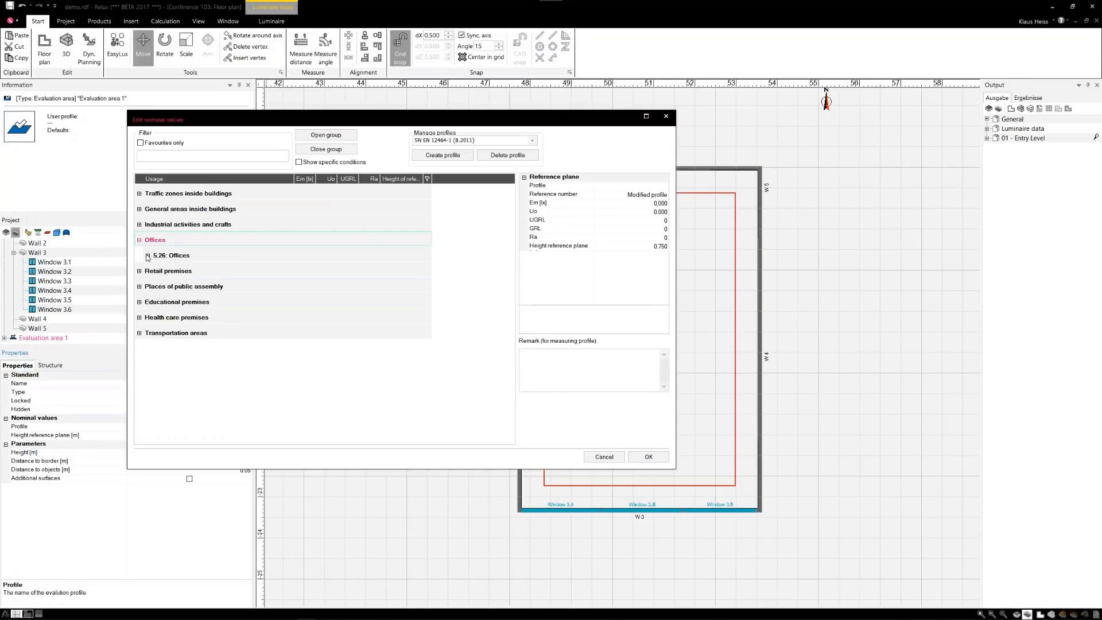
left_click(147, 255)
left_click(167, 275)
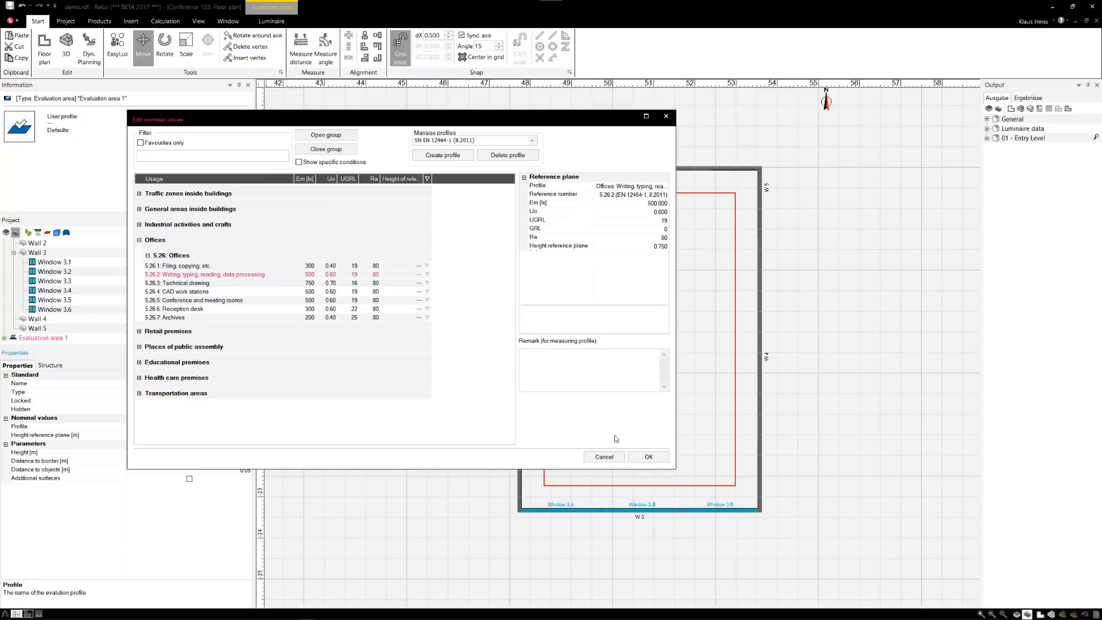
left_click(648, 457)
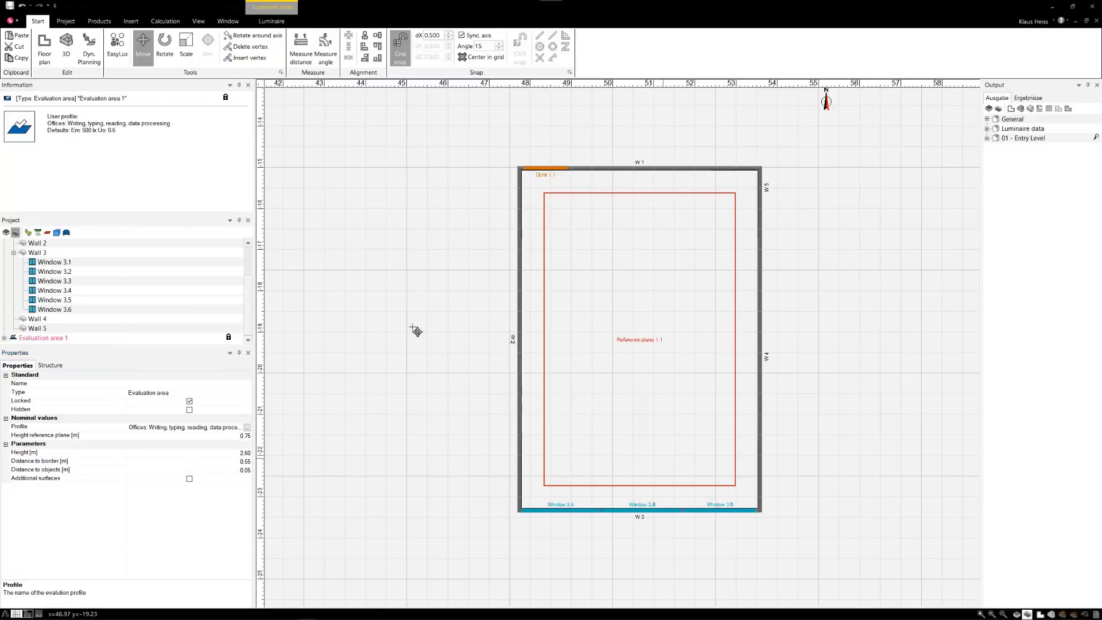
left_click(100, 22)
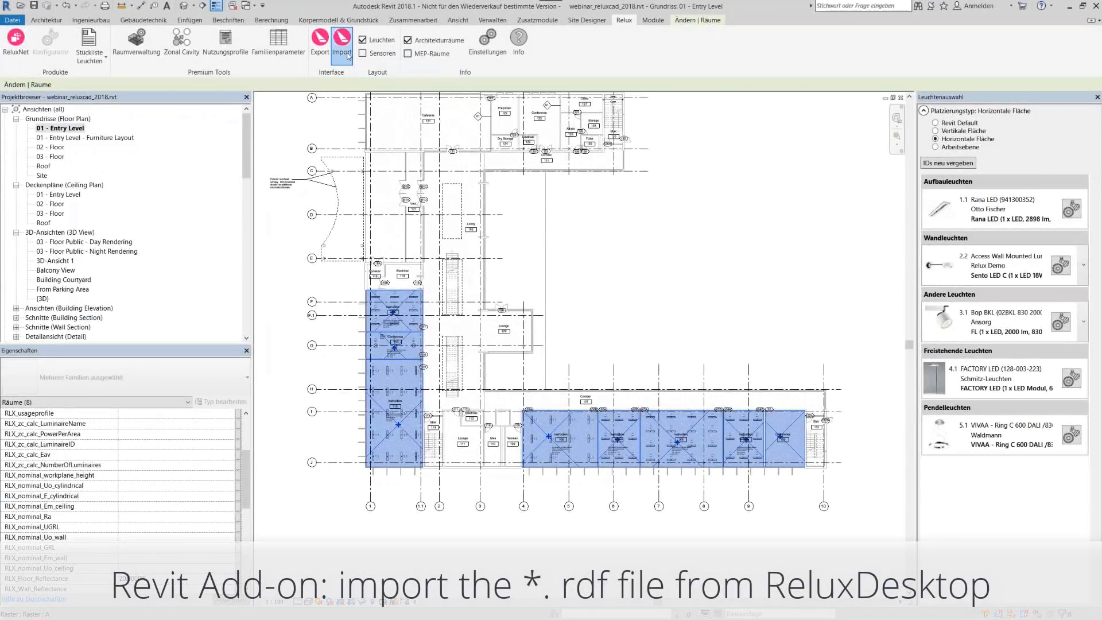
Switch back to Revit and import the rooms and luminaires from demo.rdf, removing the existing Relux luminaires
left_click(342, 43)
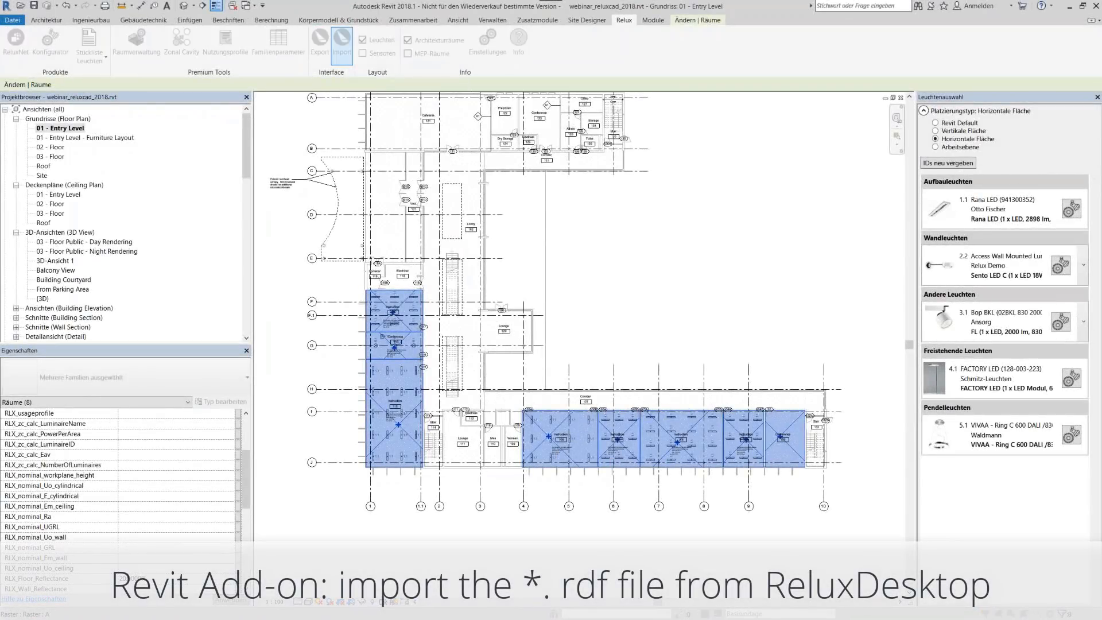
left_click_drag(387, 129, 425, 115)
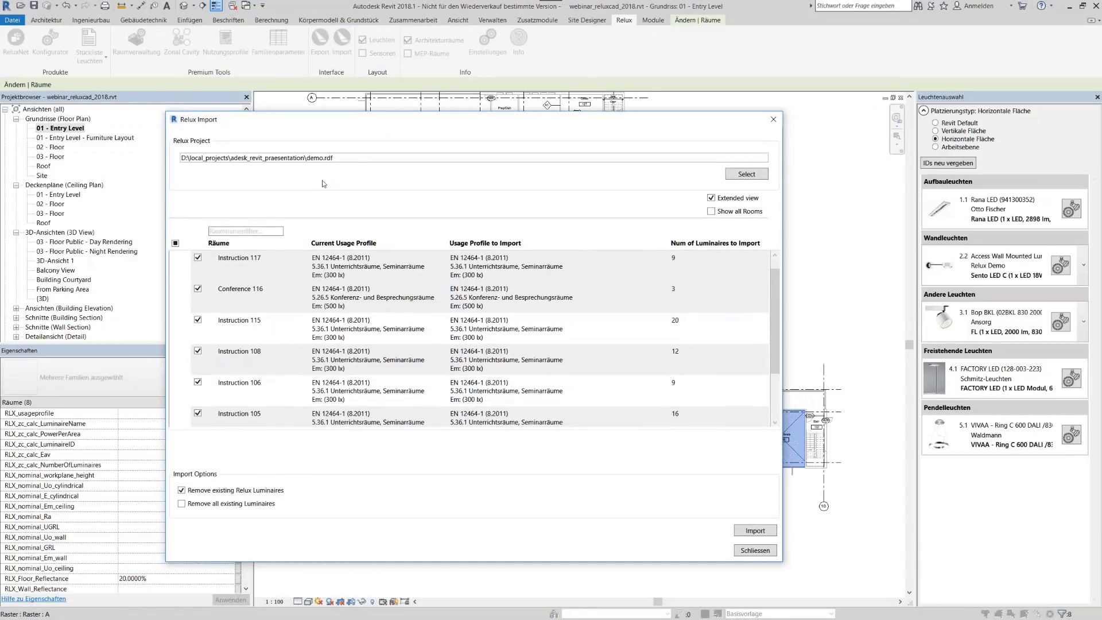
scroll(544, 360, "down", 2)
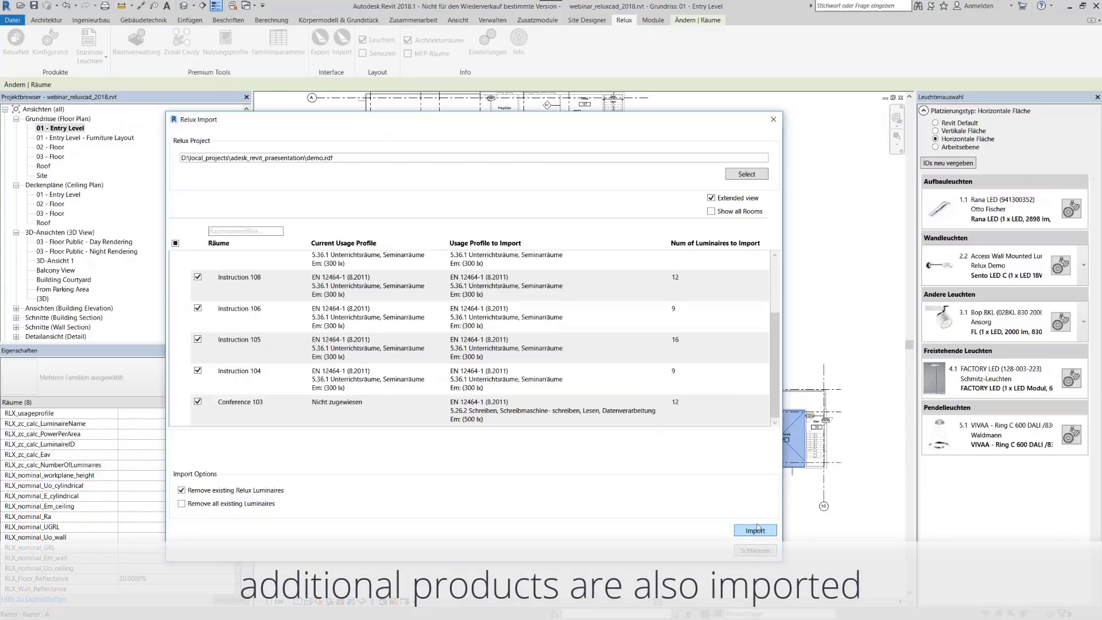
left_click(756, 529)
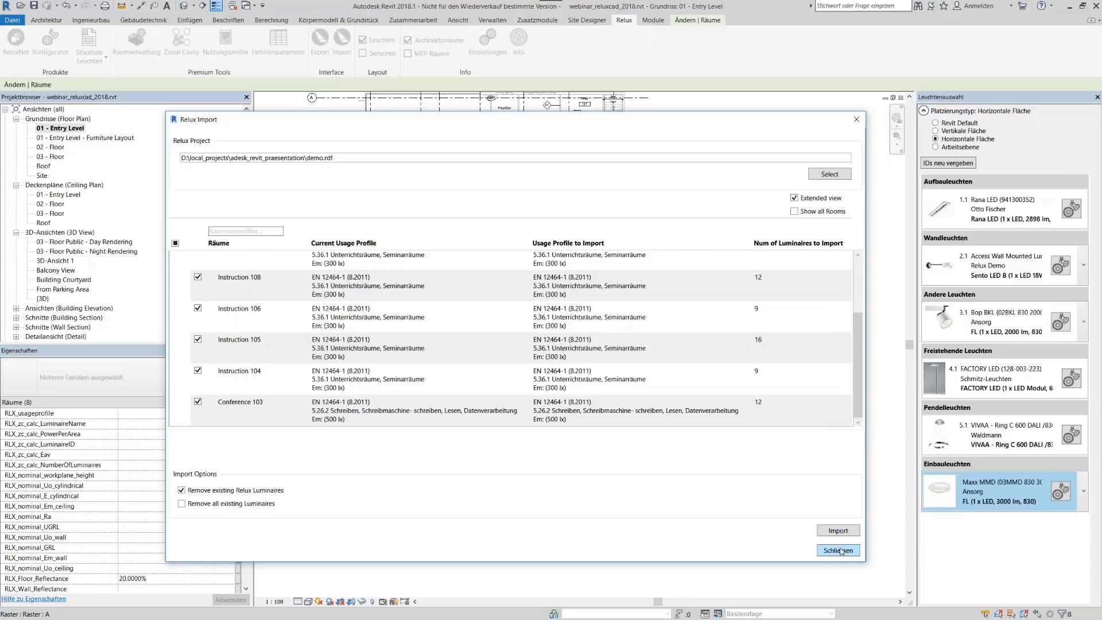
left_click(839, 550)
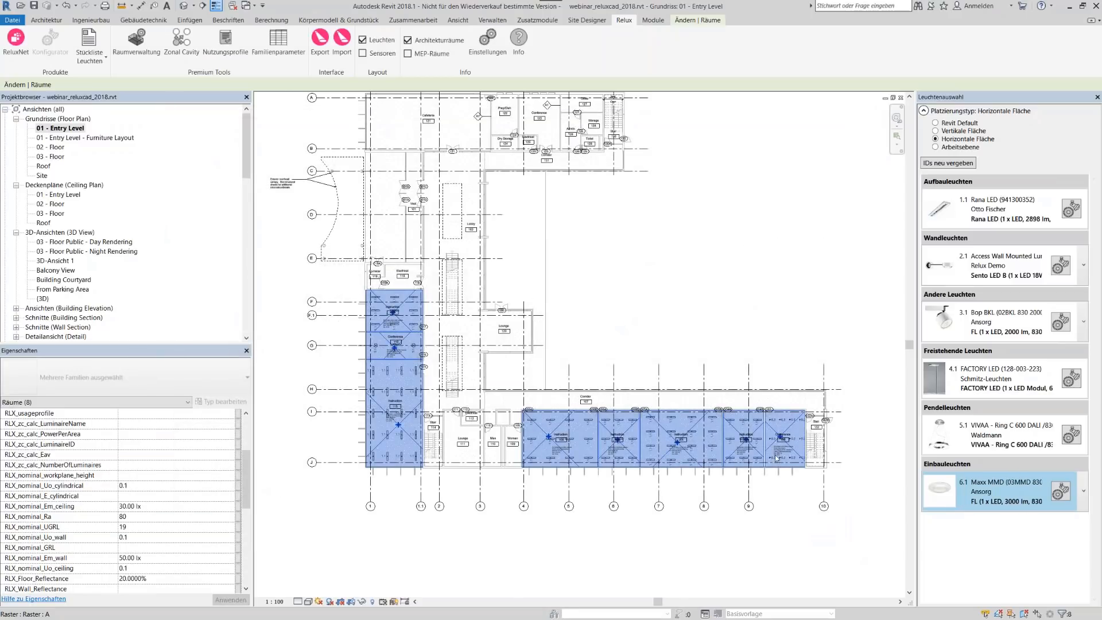
Clear the room selection and inspect the imported luminaires in Conference 103 and the variants of the Maxx MMD recessed luminaire
scroll(777, 458, "up", 6)
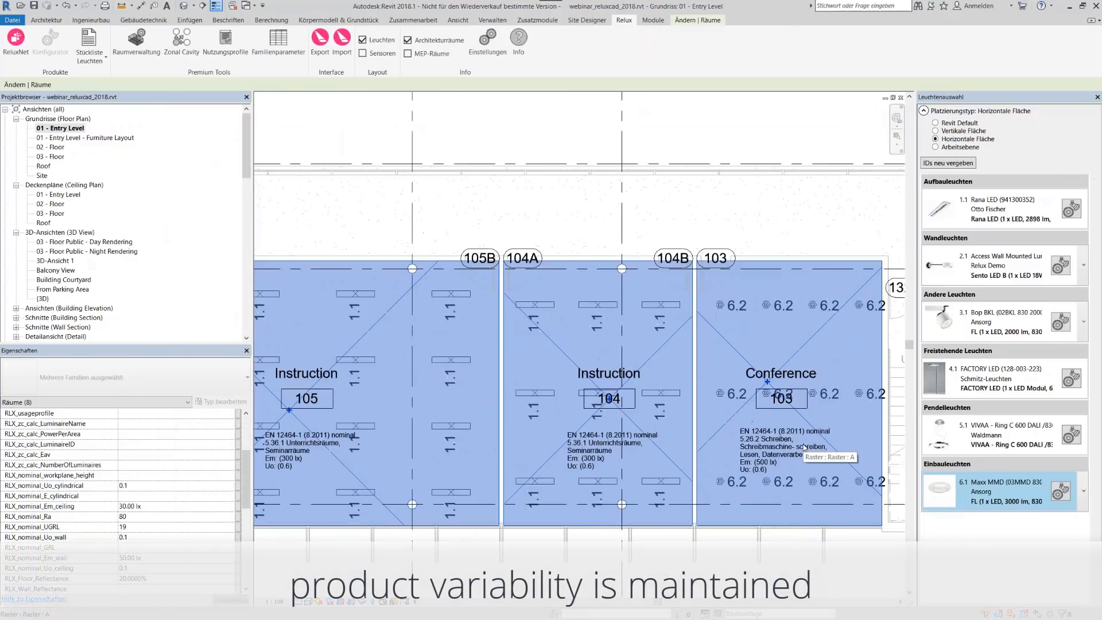
key("Escape")
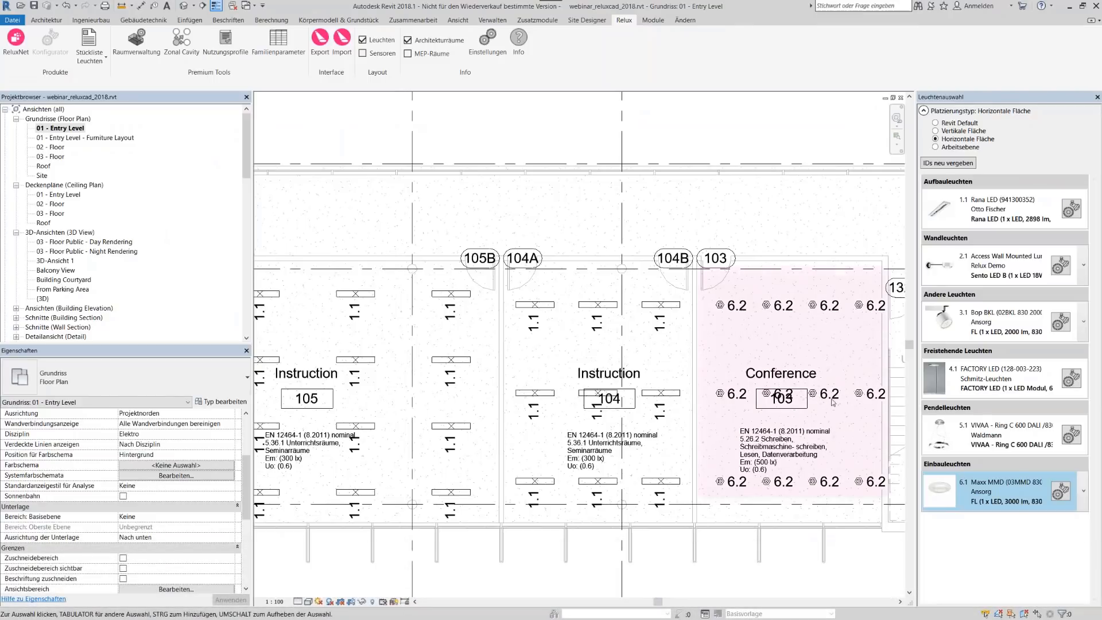
left_click(1083, 494)
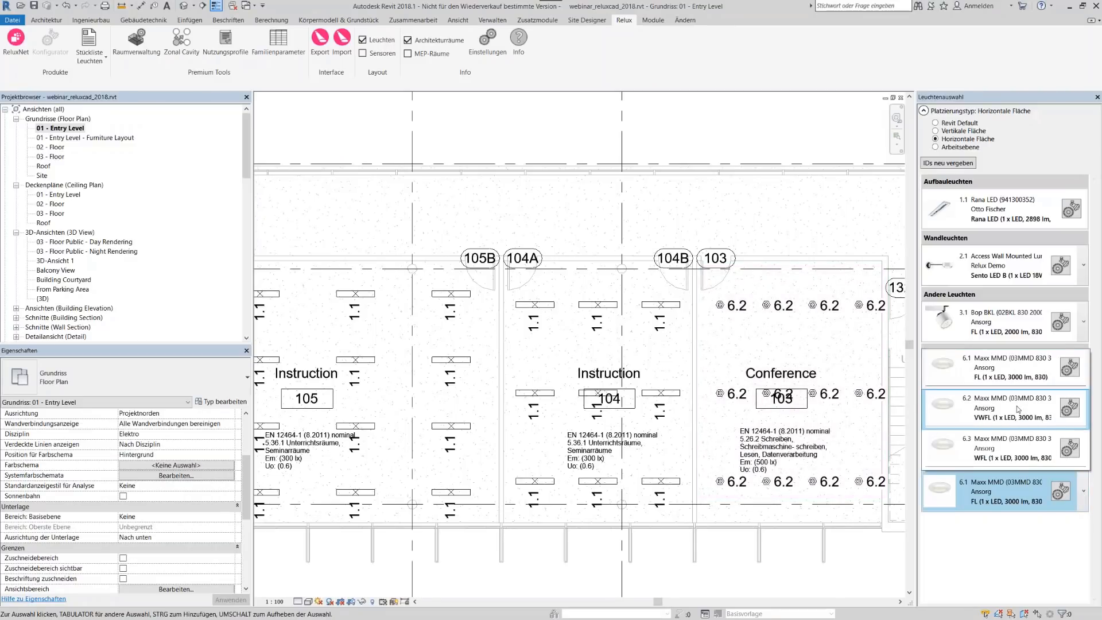
left_click(1018, 409)
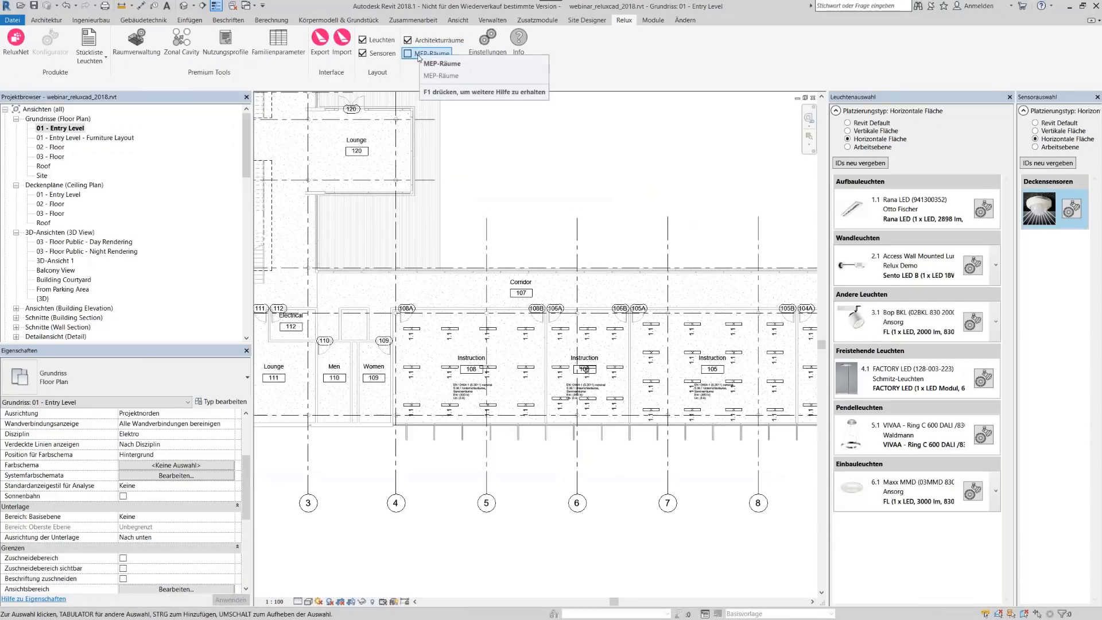
Review the available add-in languages and the ReluxNet account details in the ReluxCAD settings
left_click(487, 39)
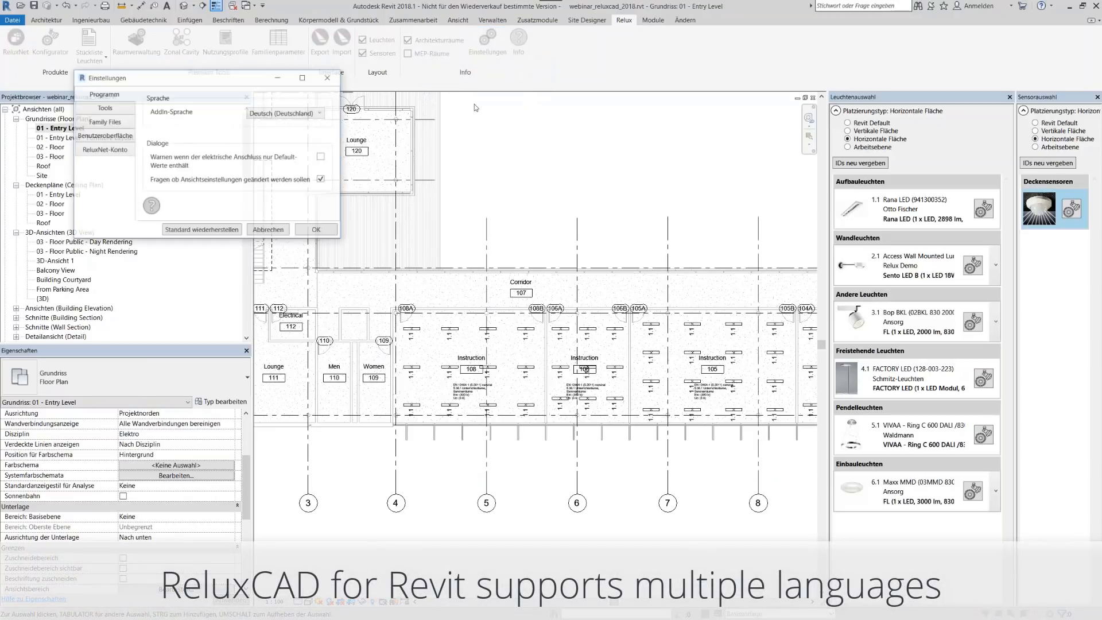
left_click_drag(209, 77, 398, 179)
left_click(510, 217)
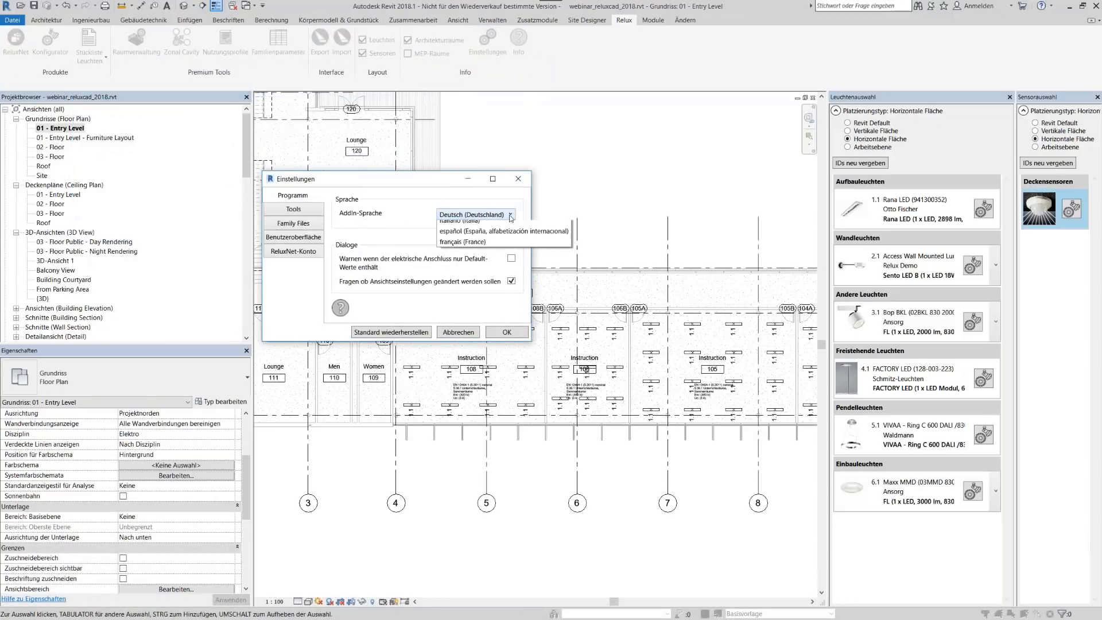
left_click(293, 251)
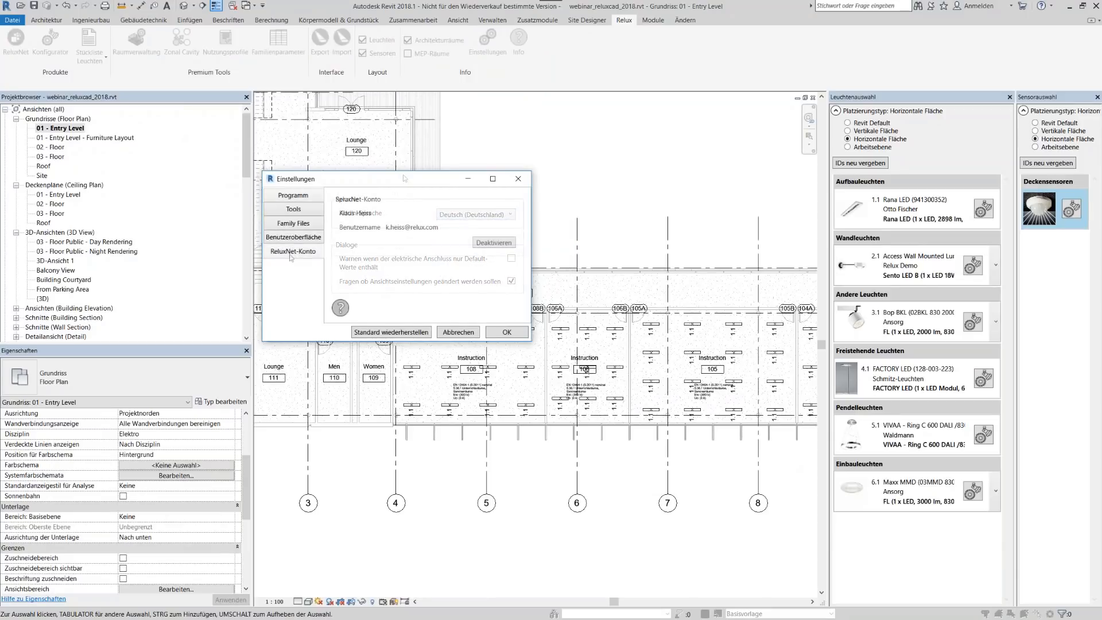